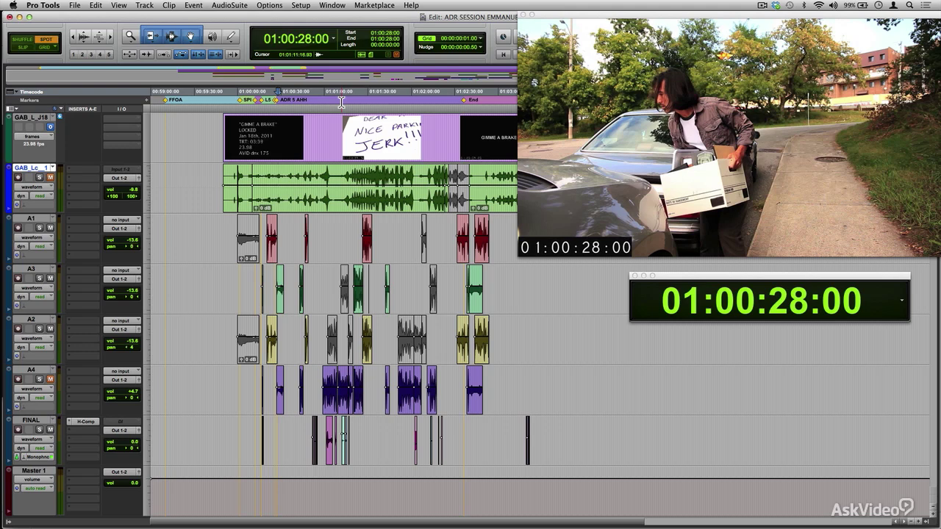
# Fast-forward, rewind, play and frame-step to park at 01:00:30:16, the man holding his box by the car.
pyautogui.press('KP_2')
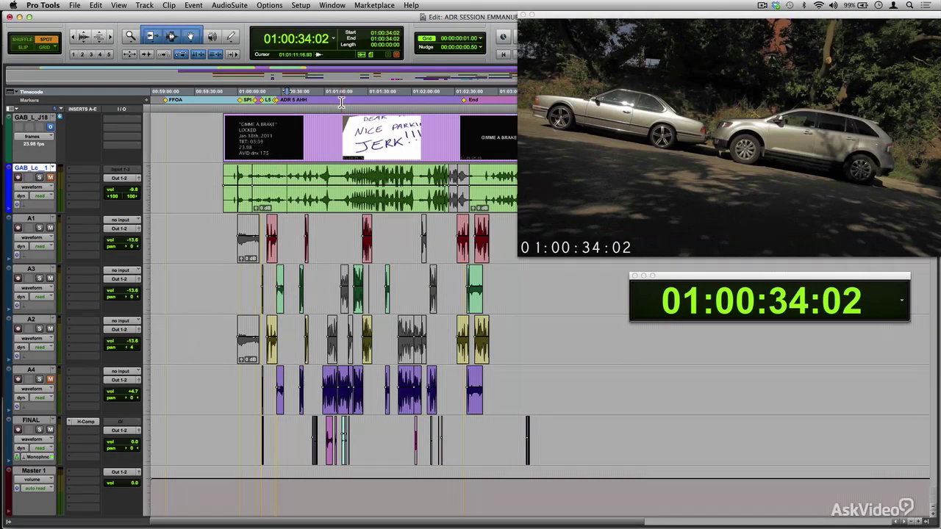
pyautogui.press('KP_1')
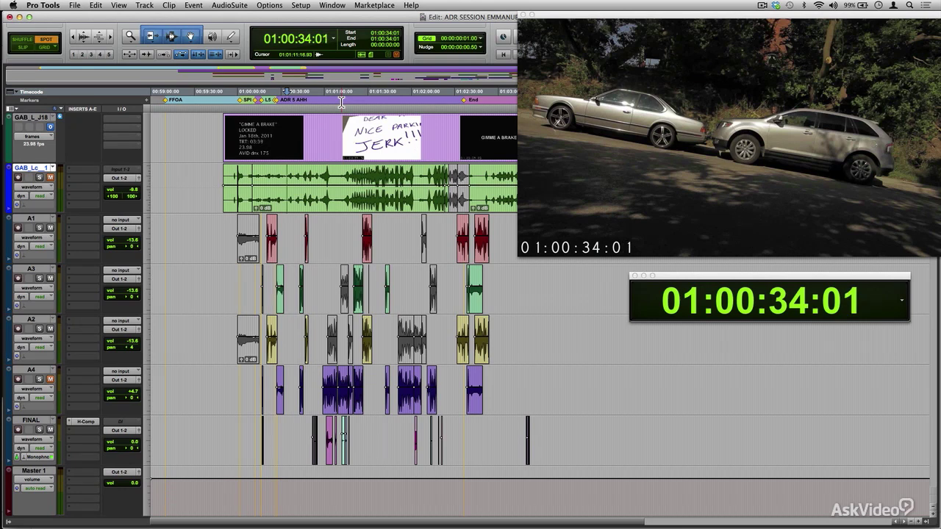
pyautogui.press('KP_1')
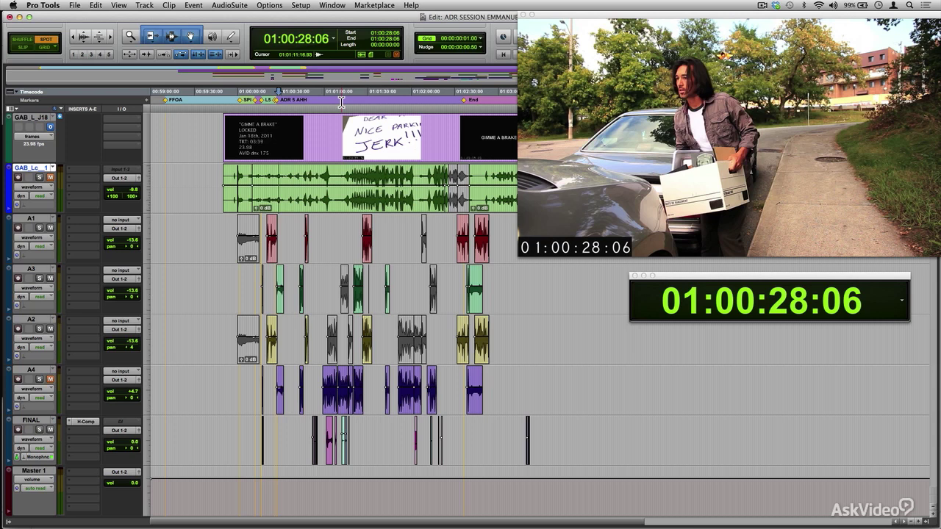
pyautogui.press('space')
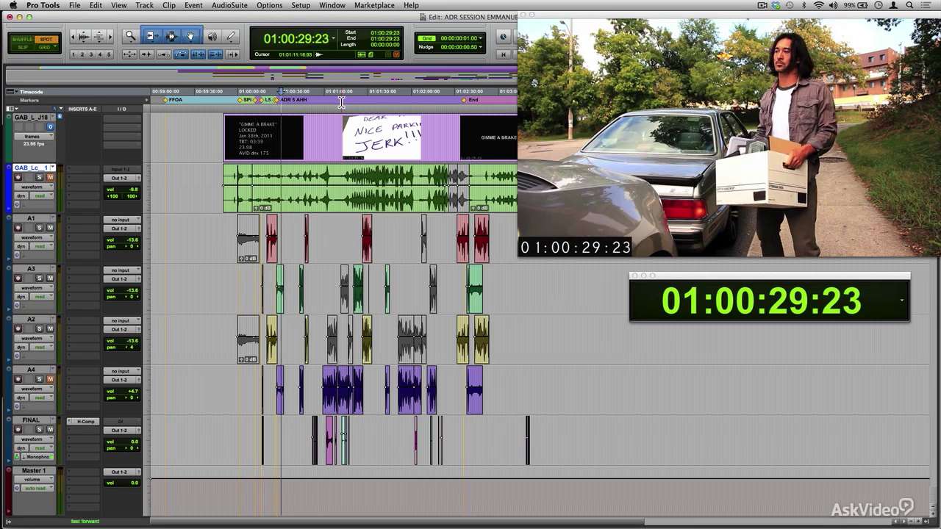
pyautogui.press('space')
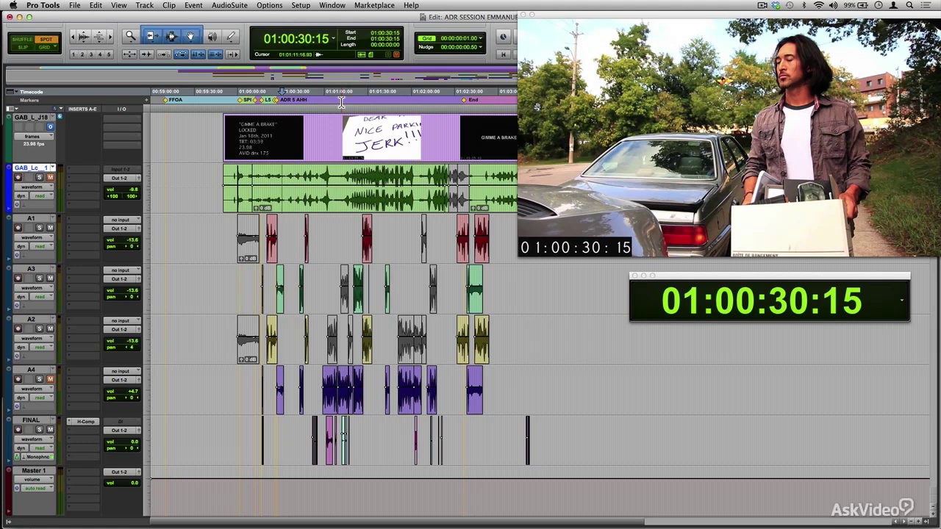
pyautogui.press('KP_Add')
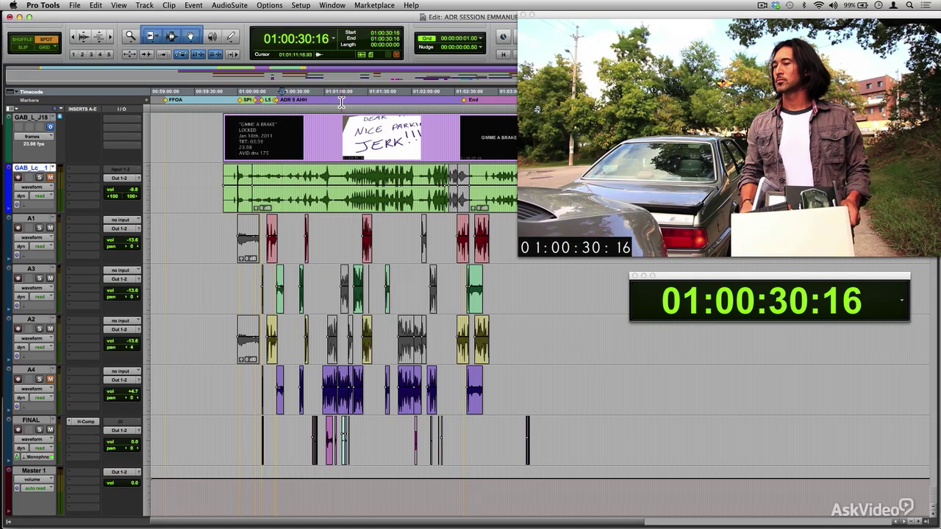
# Select track A1, play from 01:00:30:16, and jump the playhead to 01:00:38:04.
pyautogui.click(45, 219)
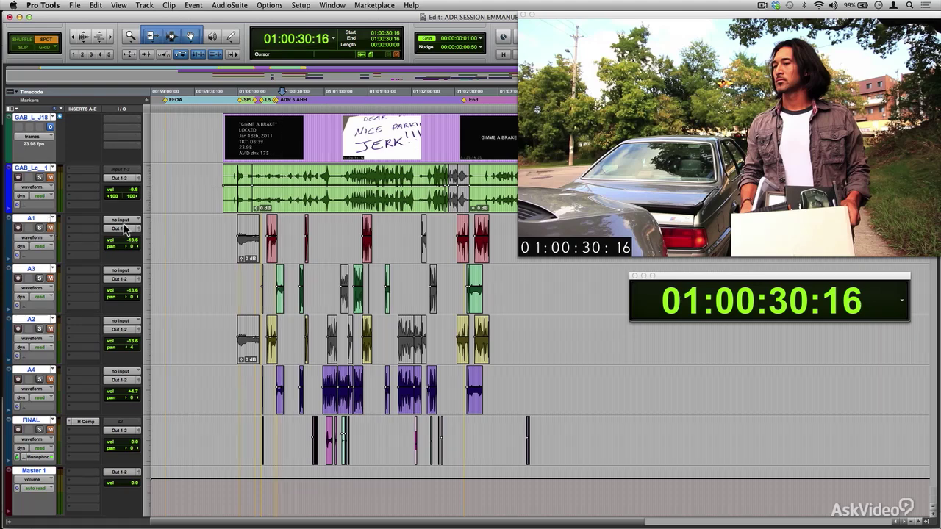
pyautogui.press('space')
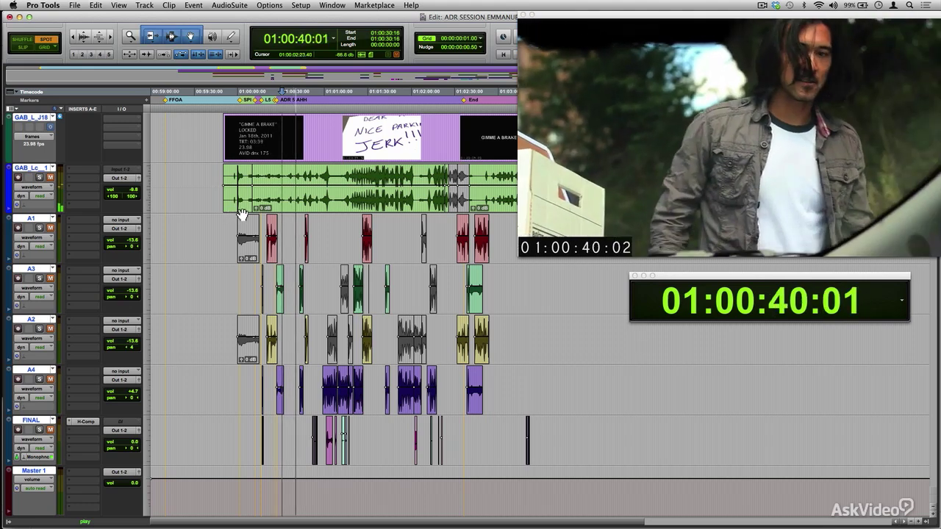
pyautogui.press('space')
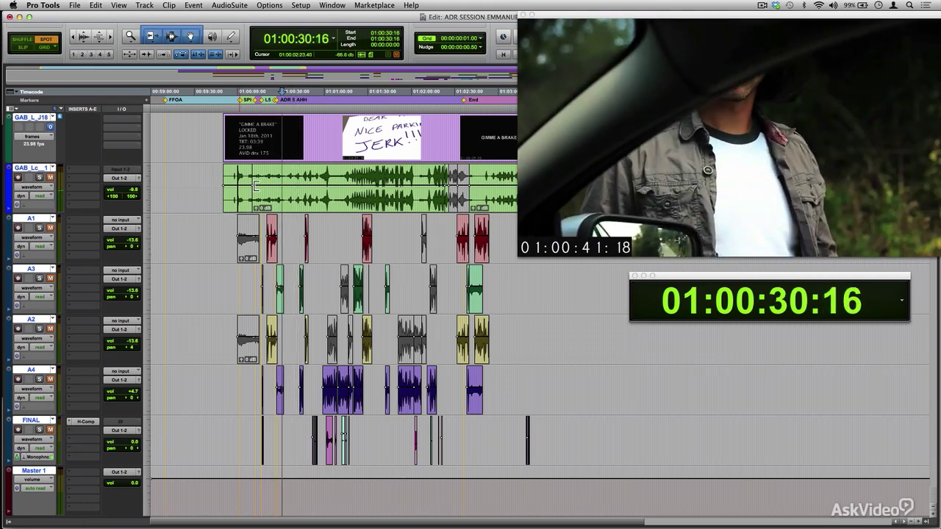
pyautogui.click(292, 128)
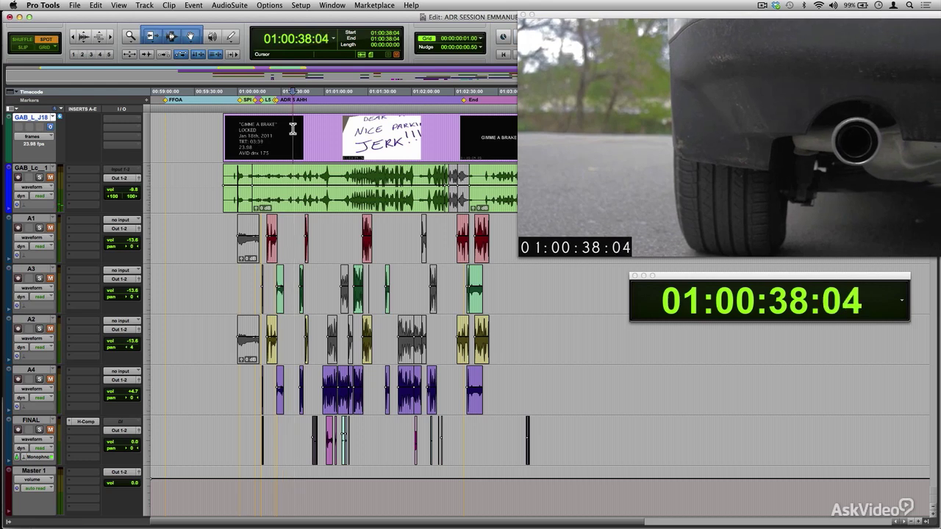
# Replay from 01:00:36:18, then relocate to 01:00:38:04 on the exhaust close-up and play.
pyautogui.press('KP_1')
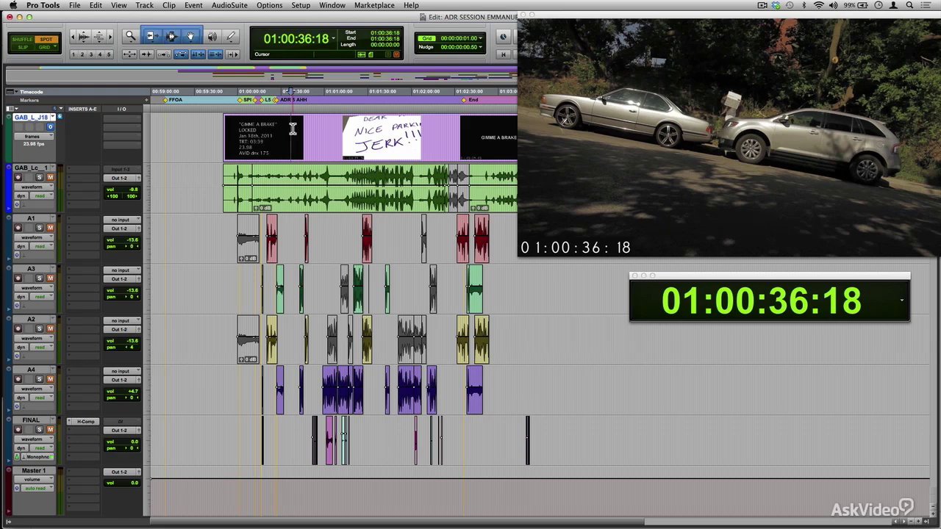
pyautogui.press('space')
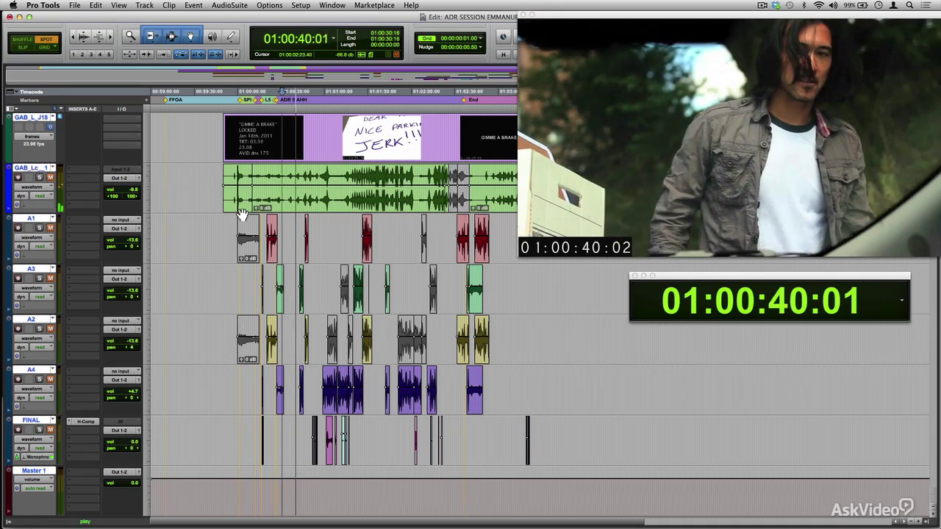
pyautogui.press('space')
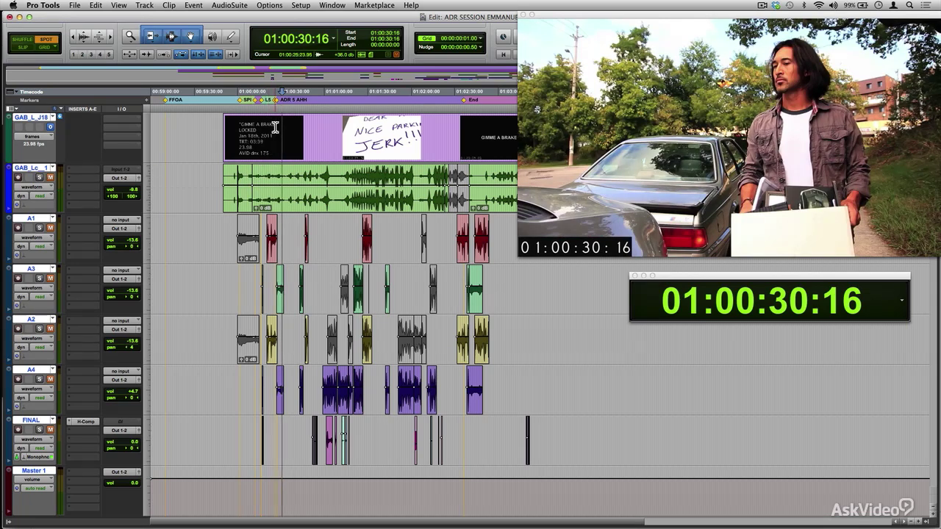
pyautogui.click(275, 127)
pyautogui.click(283, 127)
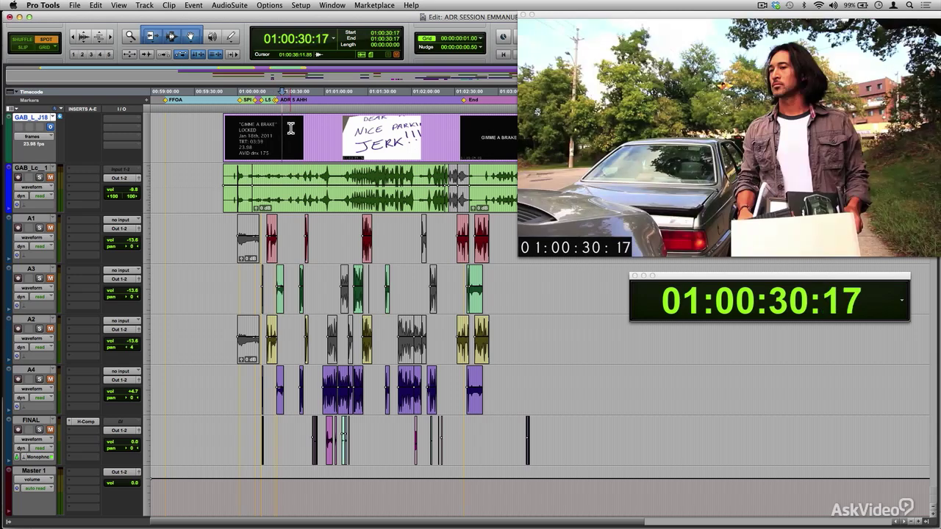
pyautogui.click(293, 129)
pyautogui.press('space')
pyautogui.press('space')
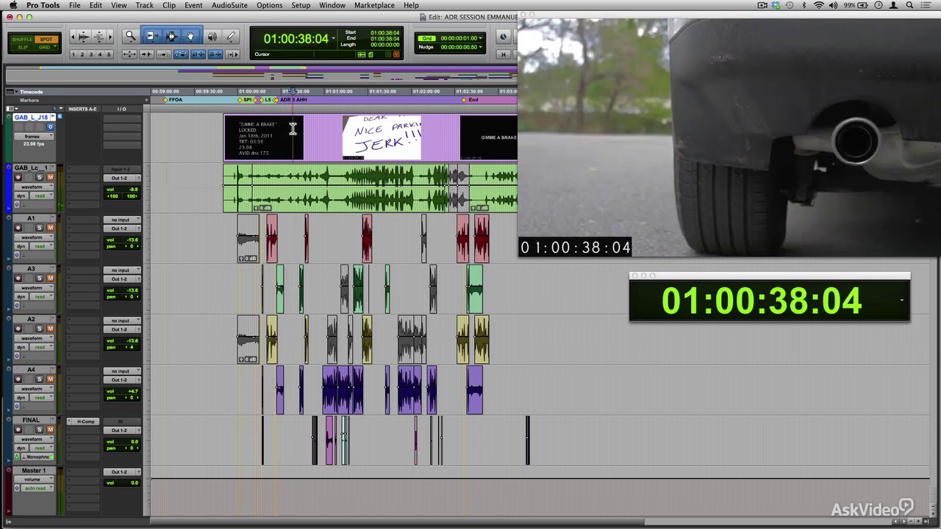
# Back up to 01:00:36:18 and switch to Word's Spotting Sheet Blank.doc.
pyautogui.press('KP_1')
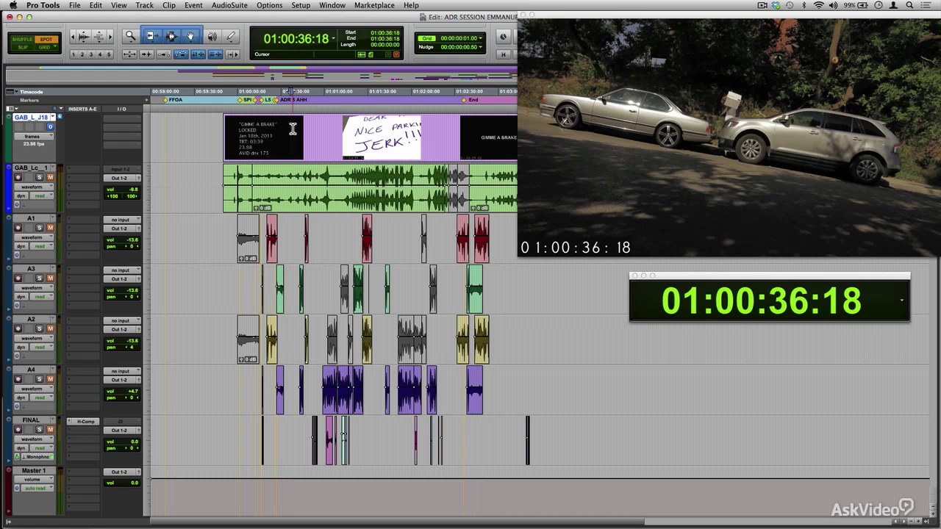
pyautogui.press('super+Tab')
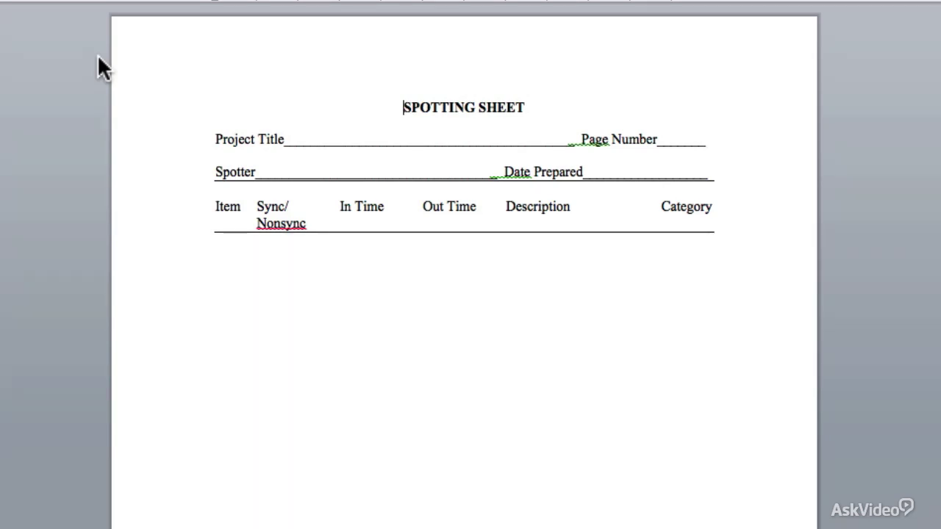
# Switch from the blank Word spotting sheet to the Excel spotting sheet workbook.
pyautogui.press('super+Tab')
pyautogui.press('super+Tab')
pyautogui.press('super+Tab')
pyautogui.press('super+Tab')
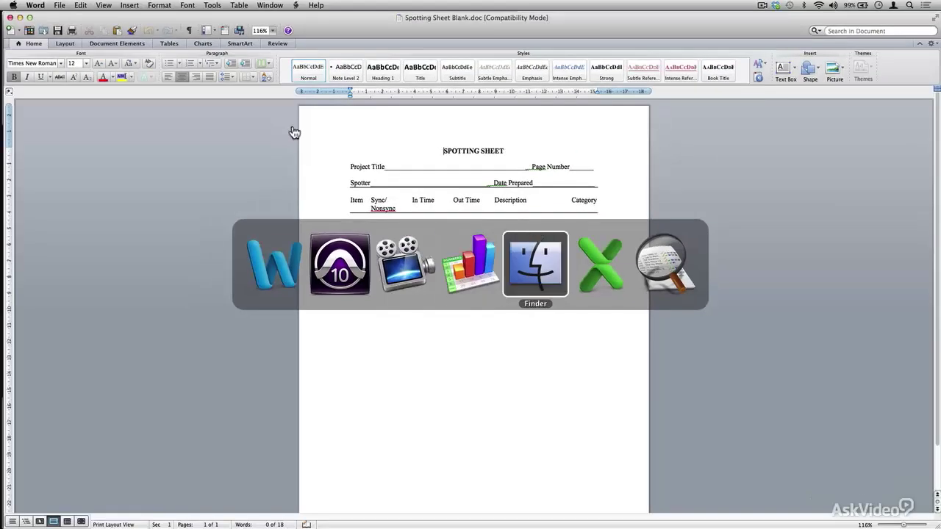
pyautogui.press('super+Tab')
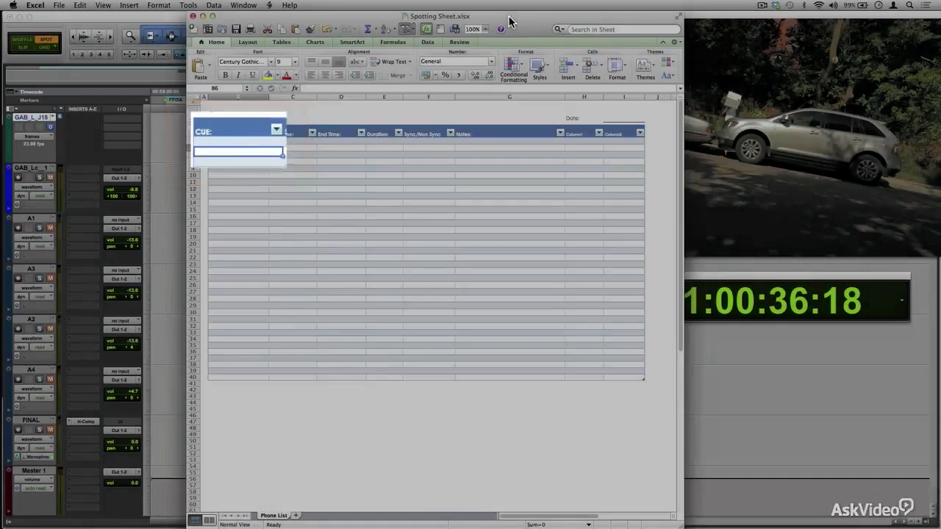
# Move the Excel window aside and check row 5's Start, End, Duration and Sync cells (C5–F5).
pyautogui.moveTo(508, 18); pyautogui.dragTo(401, 13)
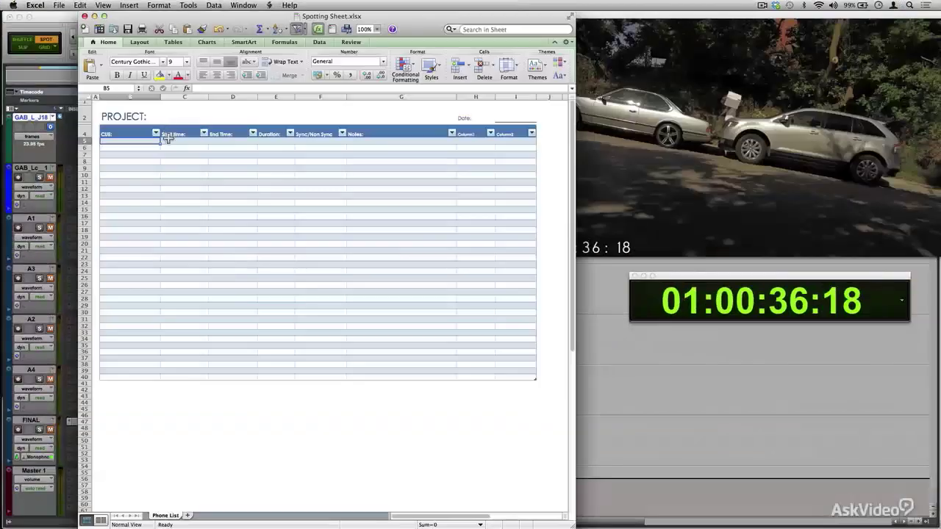
pyautogui.click(179, 142)
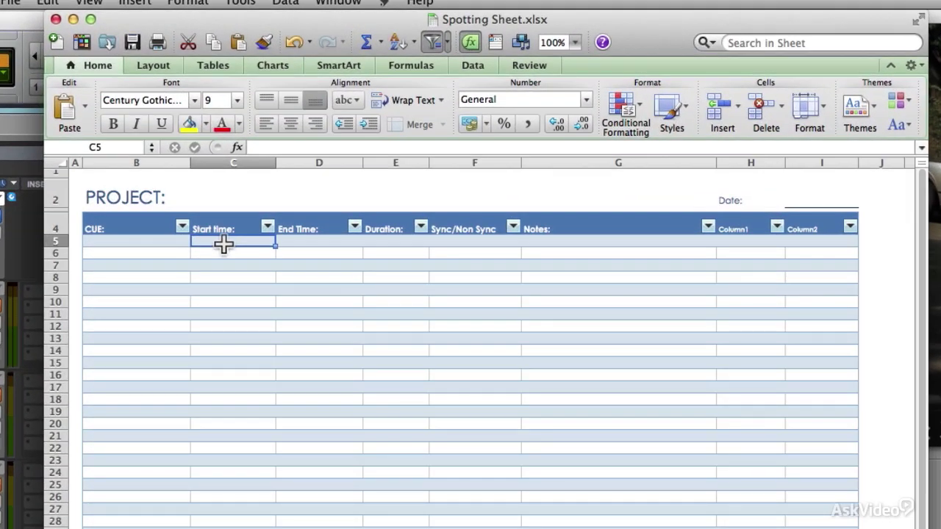
pyautogui.click(302, 244)
pyautogui.click(386, 243)
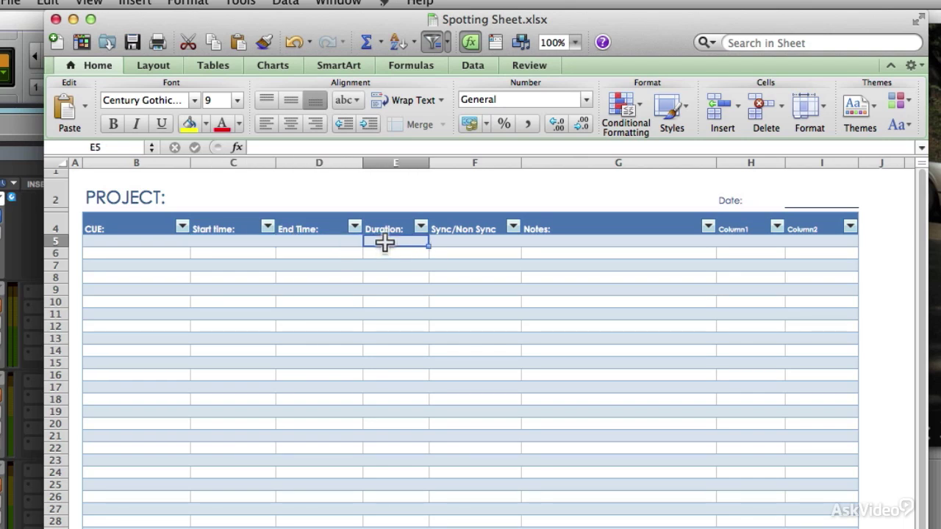
pyautogui.click(458, 240)
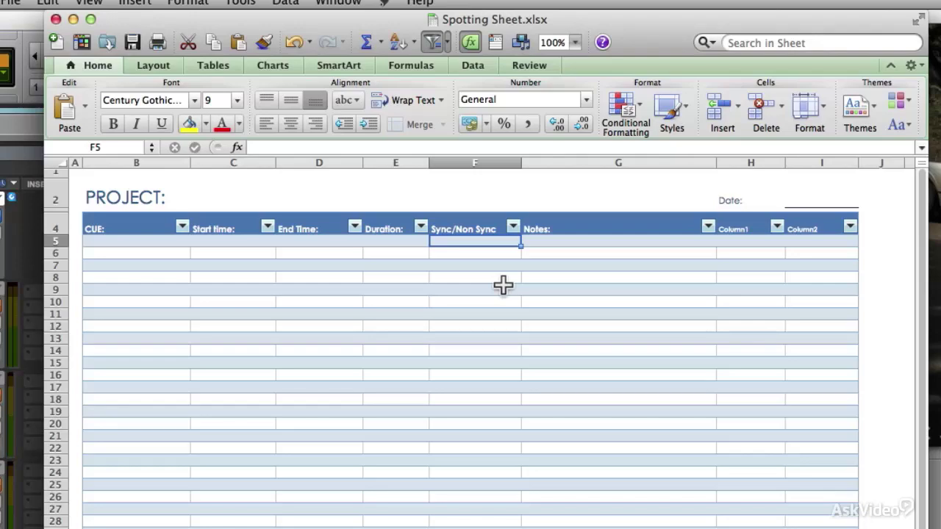
pyautogui.press('super+Tab')
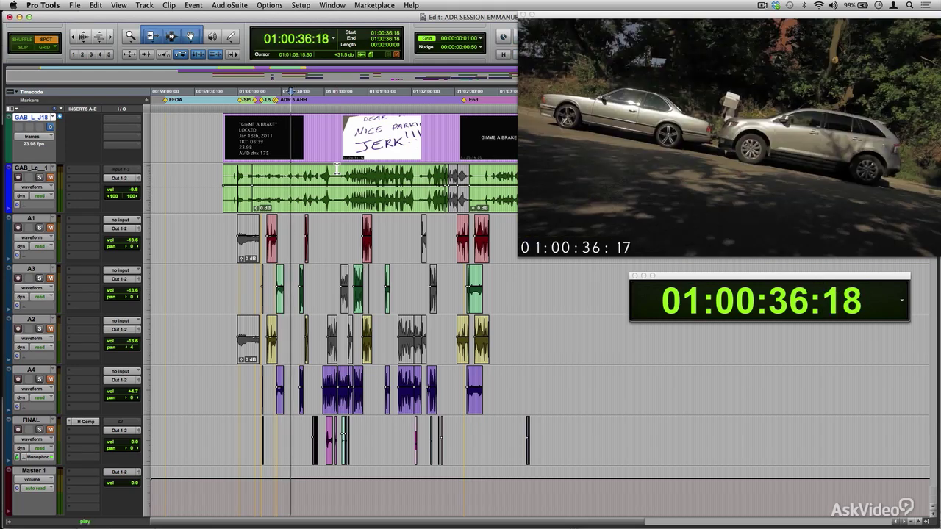
# Stop playback, glance at Excel, then replay the scene from 01:00:36:18 in Pro Tools.
pyautogui.press('space')
pyautogui.press('super+Tab')
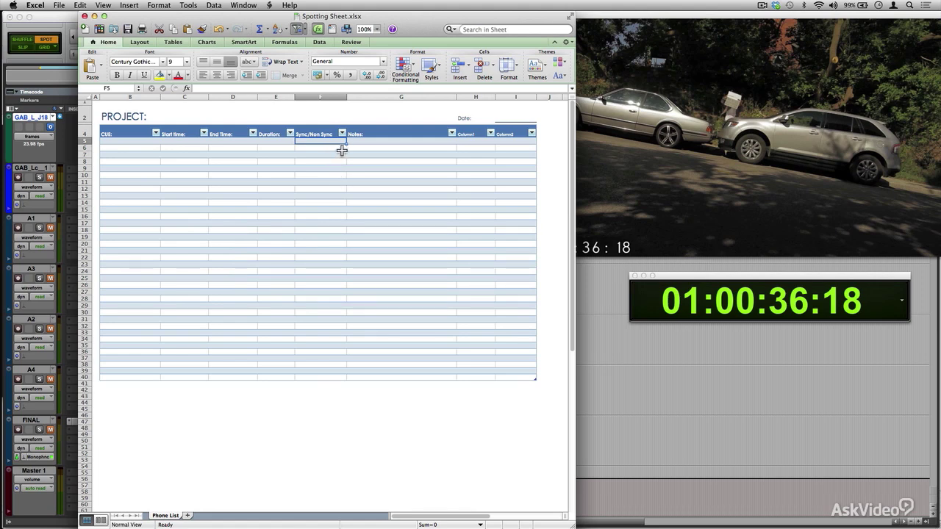
pyautogui.press('super+Tab')
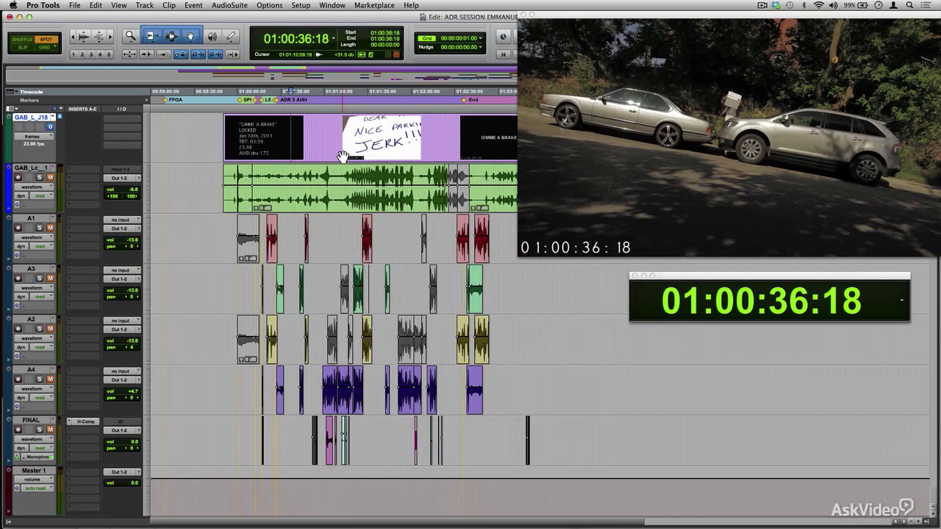
pyautogui.press('space')
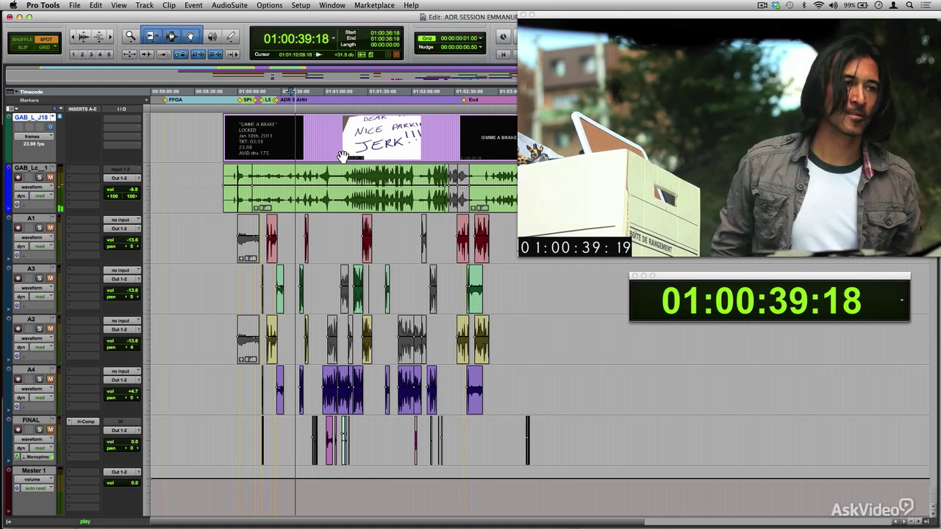
pyautogui.press('space')
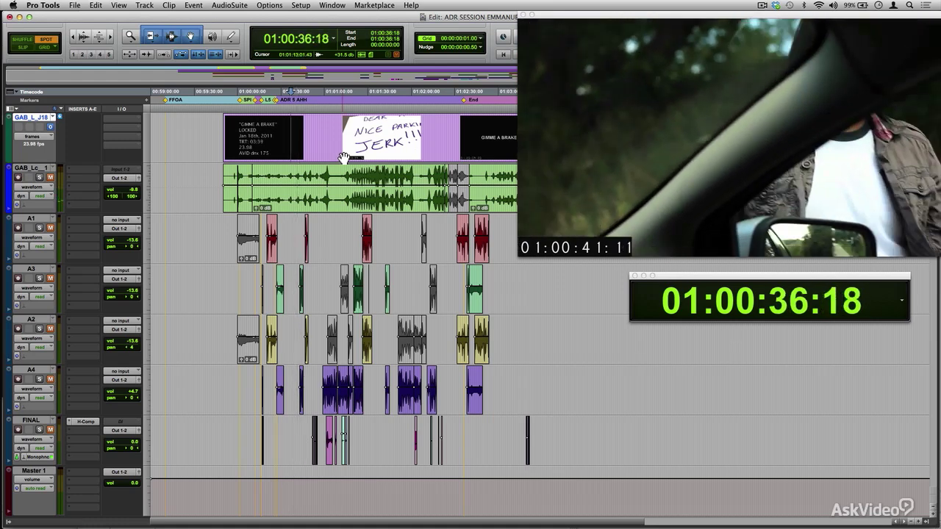
# Rewind and frame-step to park at 01:00:25:23, then select Excel's row 5 Notes cell.
pyautogui.press('KP_4')
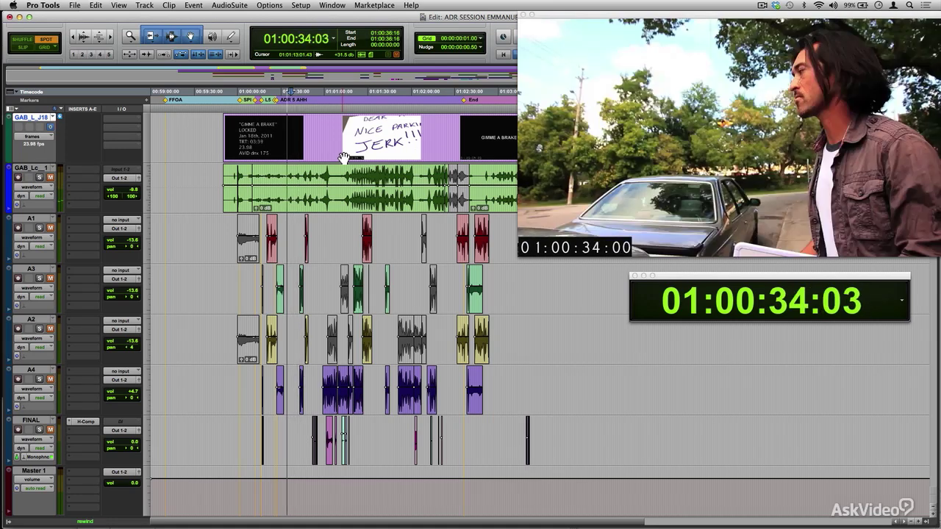
pyautogui.press('space')
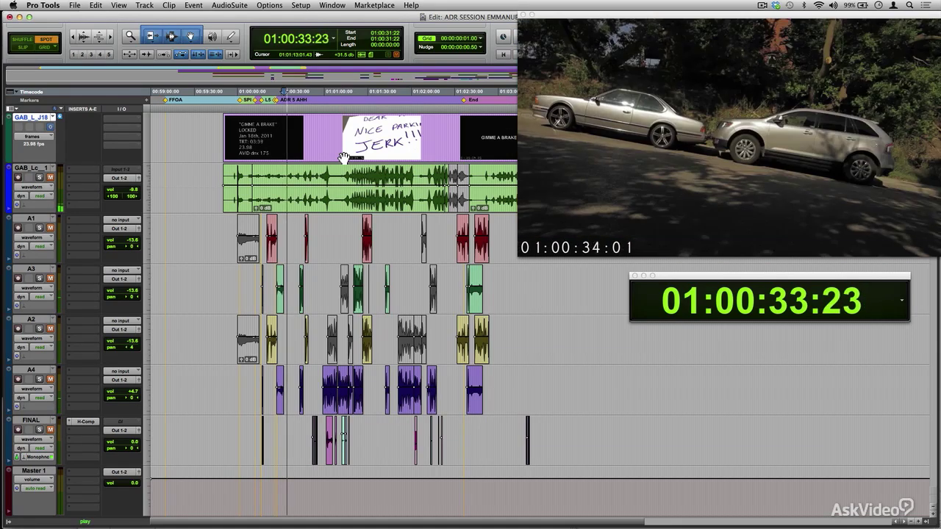
pyautogui.press('space')
pyautogui.press('KP_Subtract')
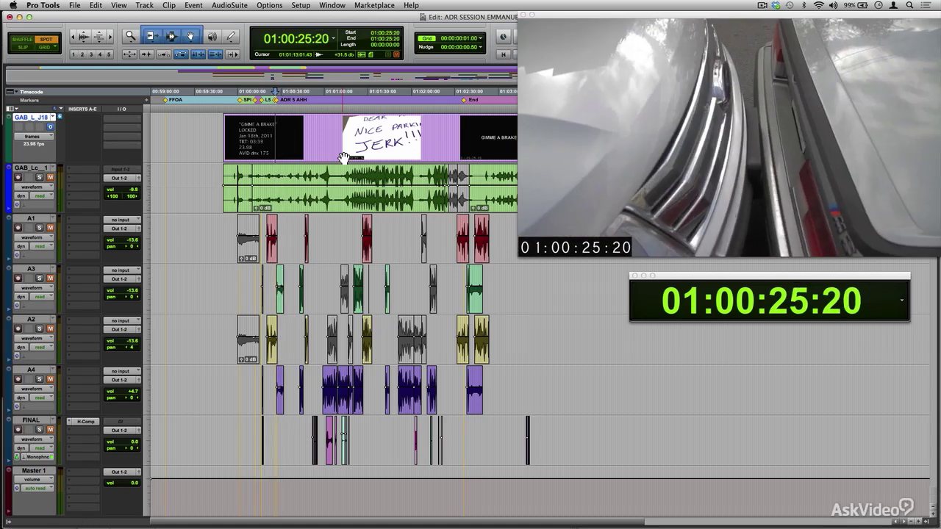
pyautogui.press('space')
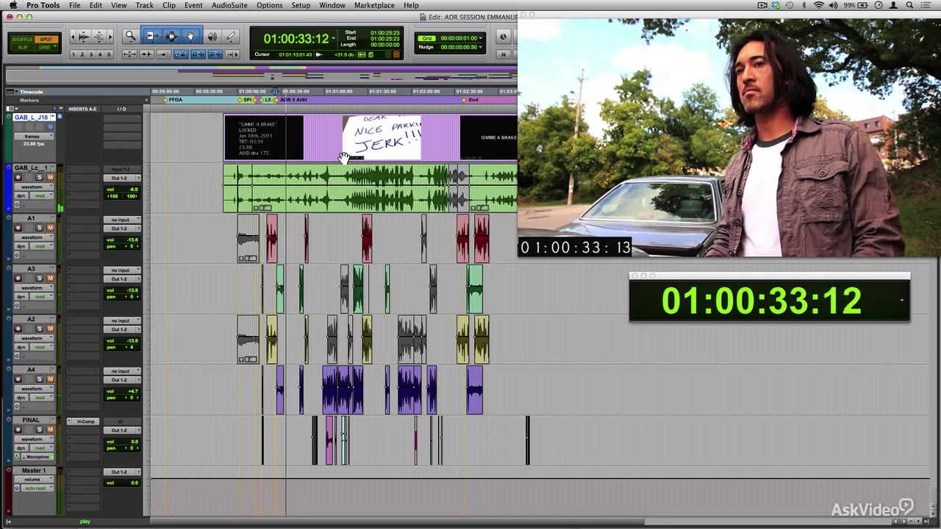
pyautogui.press('space')
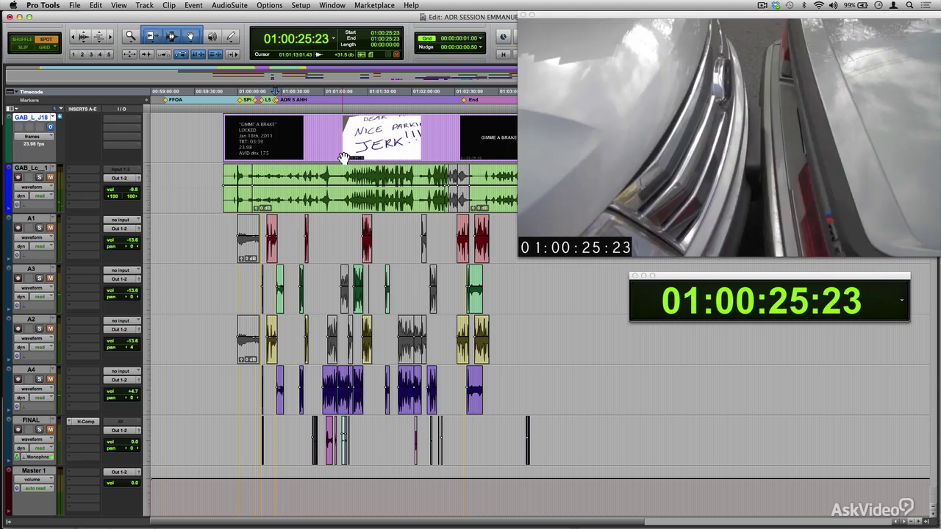
pyautogui.press('super+Tab')
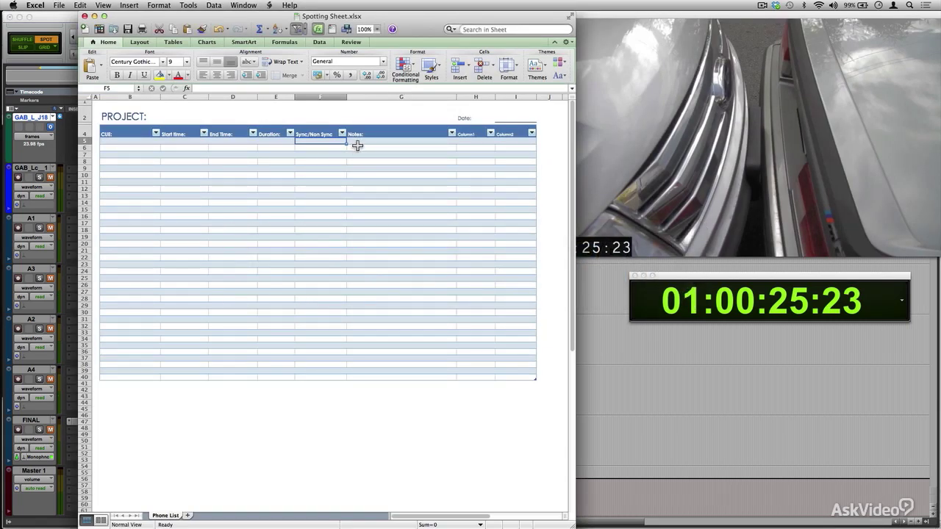
pyautogui.click(357, 143)
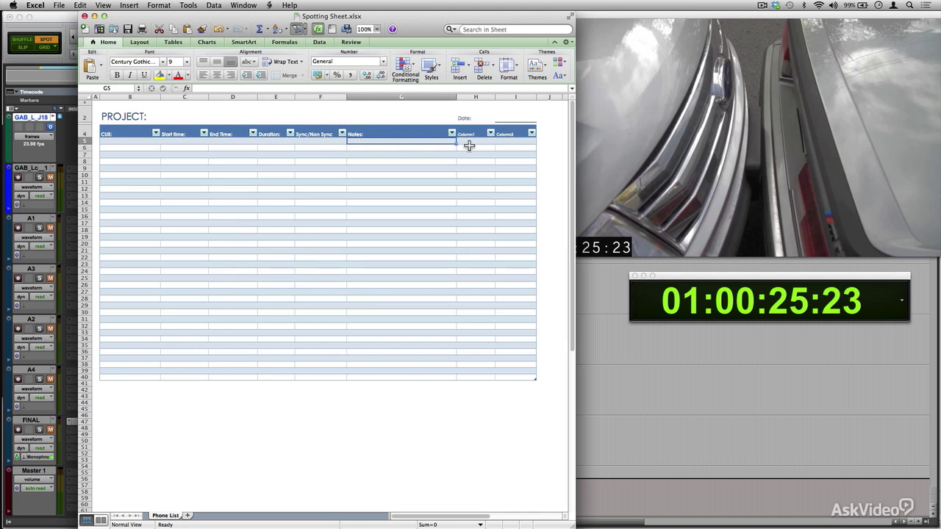
# Select cells H5–I6 and shift the Excel window left to reveal more of the video.
pyautogui.moveTo(477, 142); pyautogui.dragTo(517, 142)
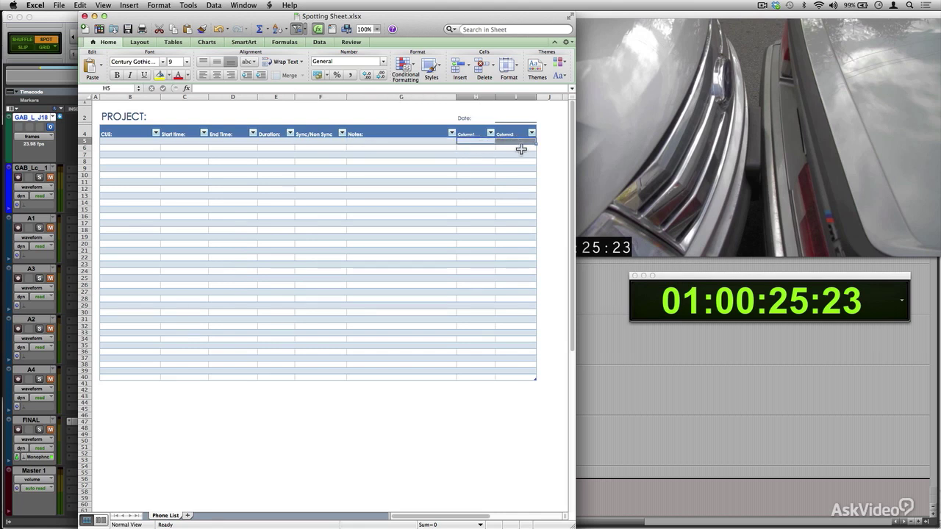
pyautogui.click(519, 147)
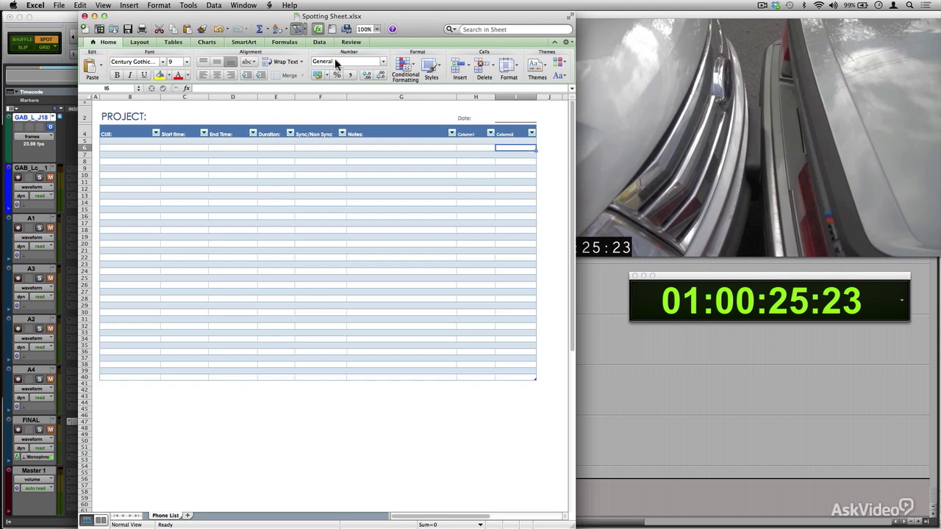
pyautogui.moveTo(427, 27); pyautogui.dragTo(382, 30)
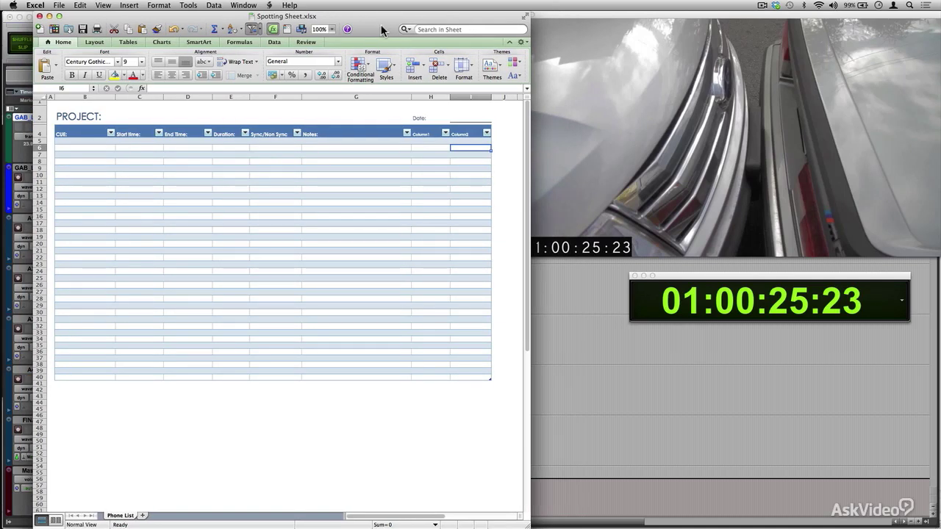
pyautogui.press('super+Tab')
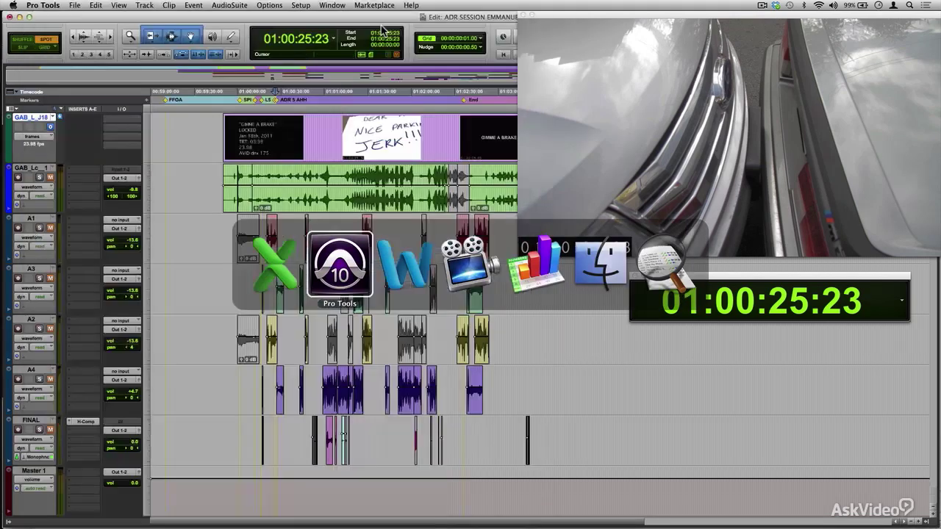
# Replay the problem section from 01:00:25:23 and stop.
pyautogui.press('space')
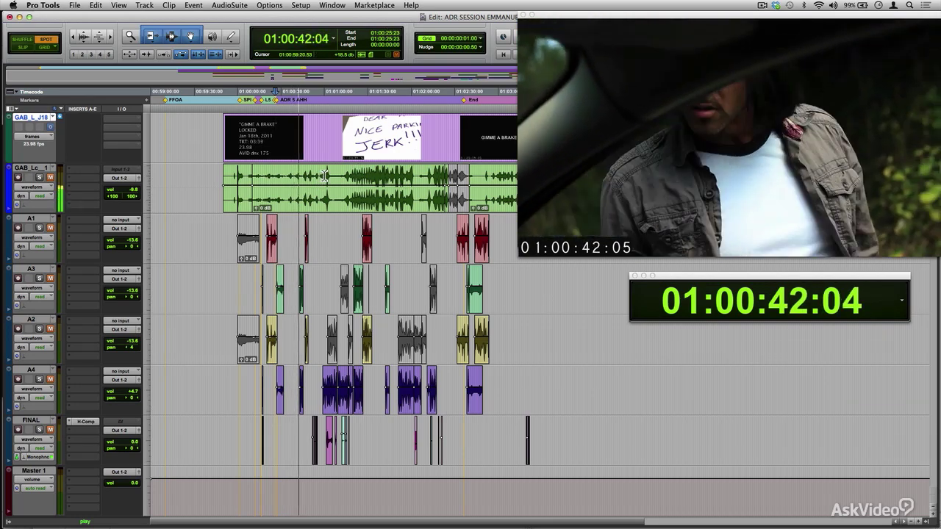
pyautogui.press('space')
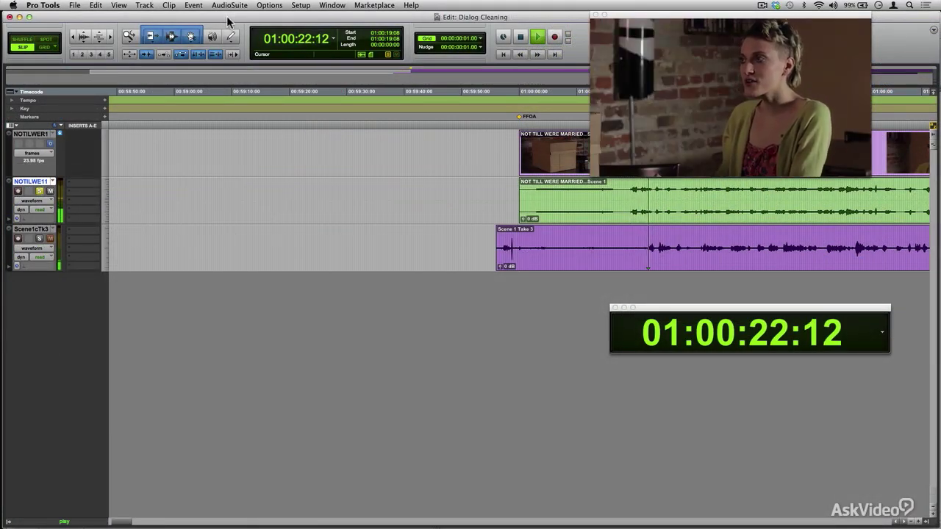
# Stop Dialog Cleaning playback and nudge the playhead frame by frame to about 01:00:18:17.
pyautogui.press('space')
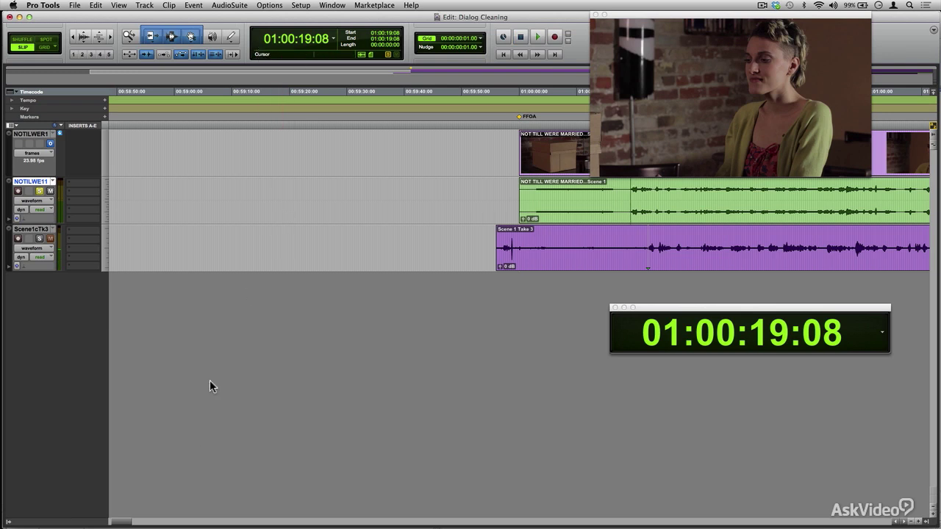
pyautogui.moveTo(125, 522); pyautogui.dragTo(128, 524)
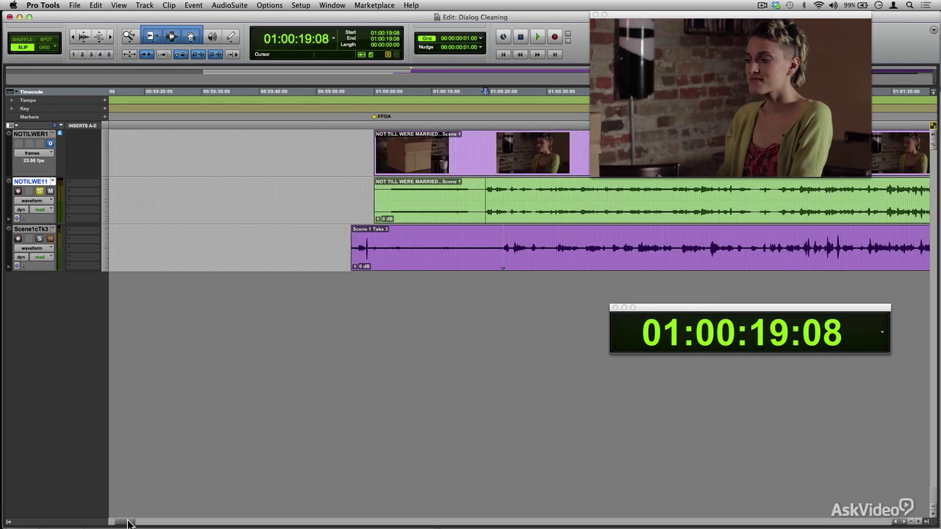
pyautogui.press(',')
pyautogui.press(',')
pyautogui.press(',')
pyautogui.press(',')
pyautogui.press(',')
pyautogui.press(',')
pyautogui.press(',')
pyautogui.press(',')
pyautogui.press(',')
pyautogui.press(',')
pyautogui.press(',')
pyautogui.press(',')
pyautogui.press(',')
pyautogui.press(',')
pyautogui.press(',')
pyautogui.press(',')
pyautogui.press(',')
pyautogui.press(',')
pyautogui.press(',')
pyautogui.press(',')
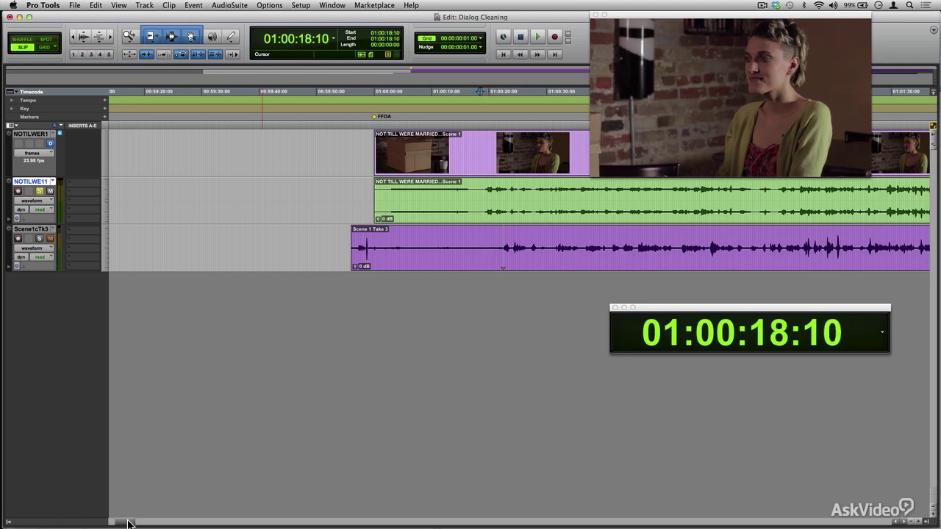
pyautogui.press('.')
pyautogui.press('.')
pyautogui.press('.')
pyautogui.press('.')
pyautogui.press('.')
pyautogui.press('.')
pyautogui.press('.')
pyautogui.press('.')
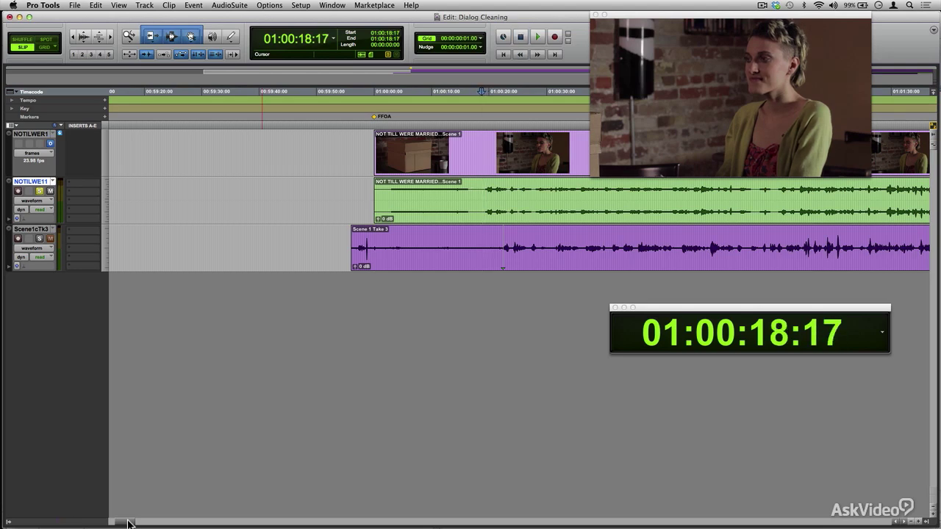
pyautogui.press('super+Tab')
pyautogui.press('super+Tab')
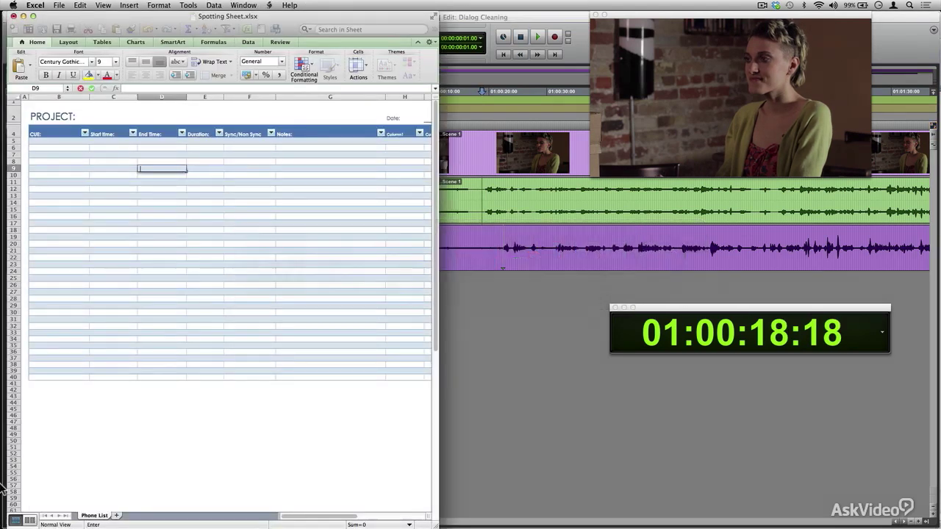
# Paste start timecode 1:00:18:18 into C5, selecting the Scene1cTk3 track in Pro Tools meanwhile.
pyautogui.click(108, 144)
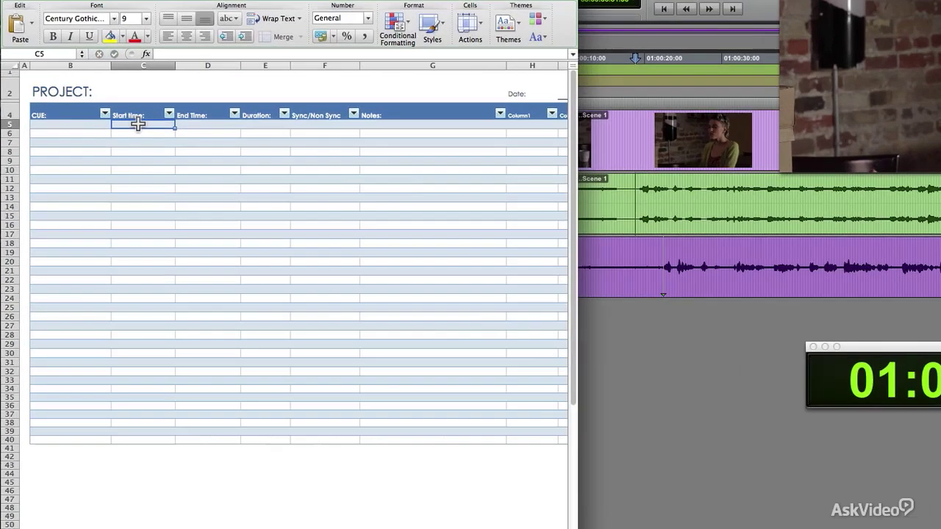
pyautogui.write('1:00:18:18')
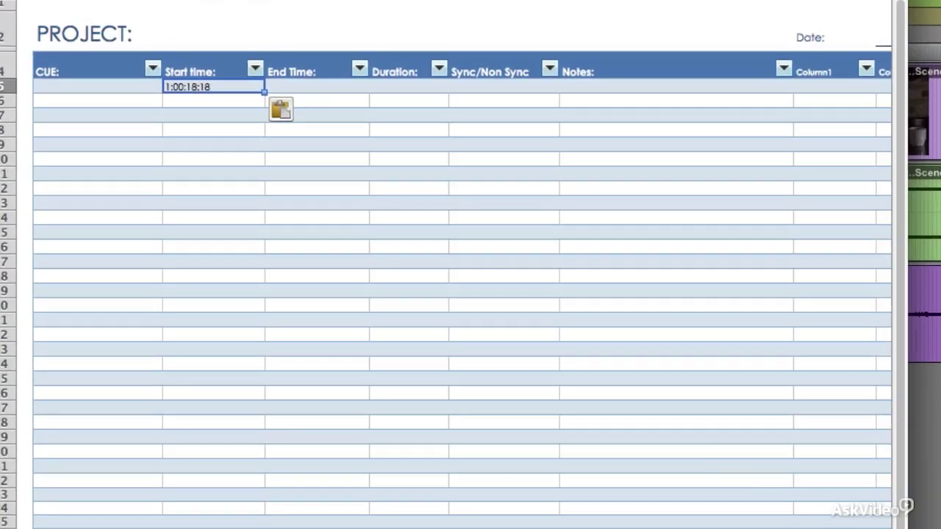
pyautogui.press('super+Tab')
pyautogui.click(462, 267)
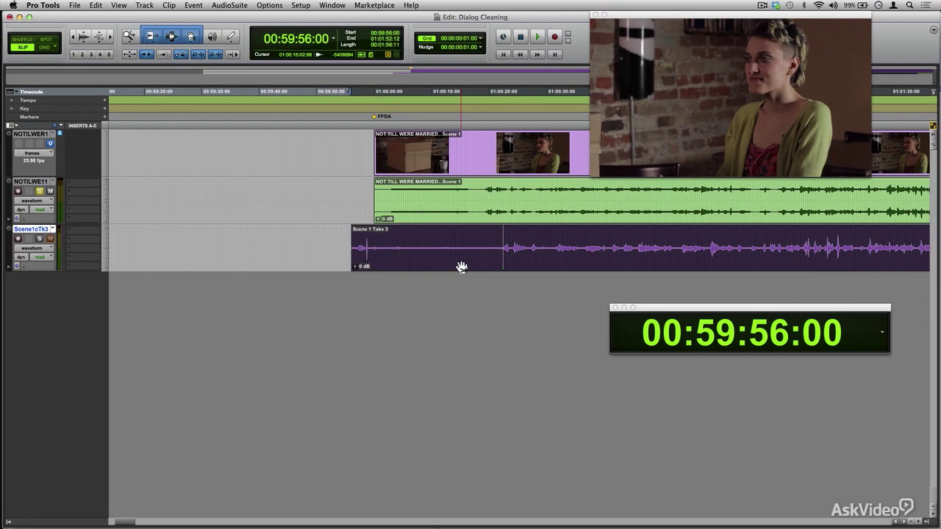
pyautogui.press('super+Tab')
pyautogui.press('super+Tab')
# Enter end time 1:55:00:22 in D5 and Sync in F5.
pyautogui.click(172, 147)
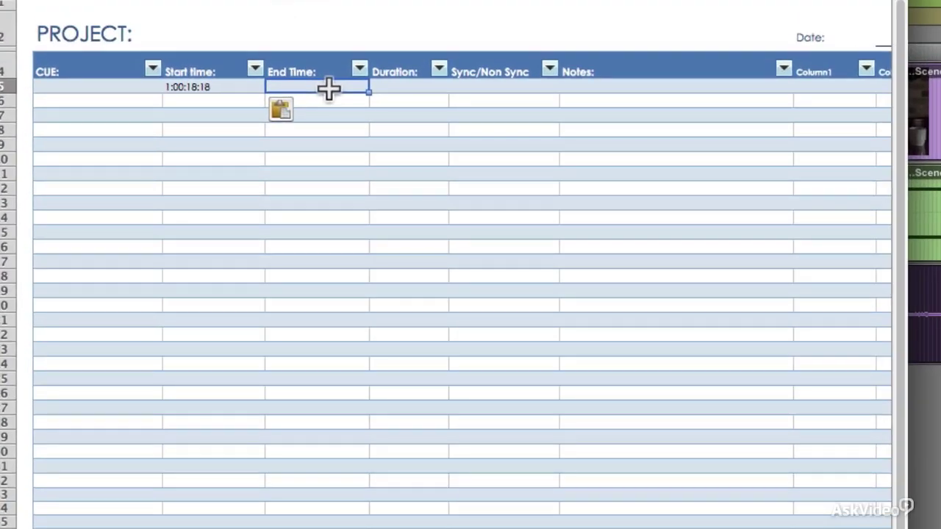
pyautogui.write('1:55:00:22')
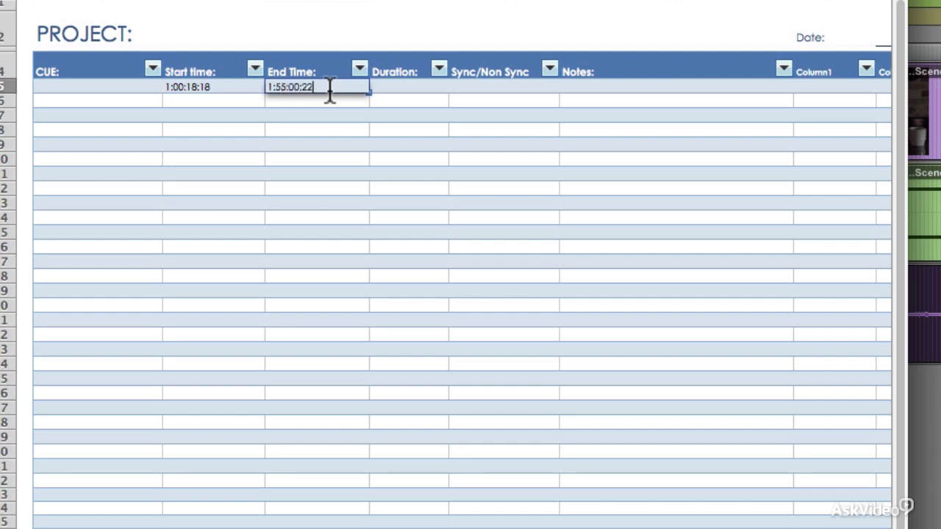
pyautogui.click(467, 84)
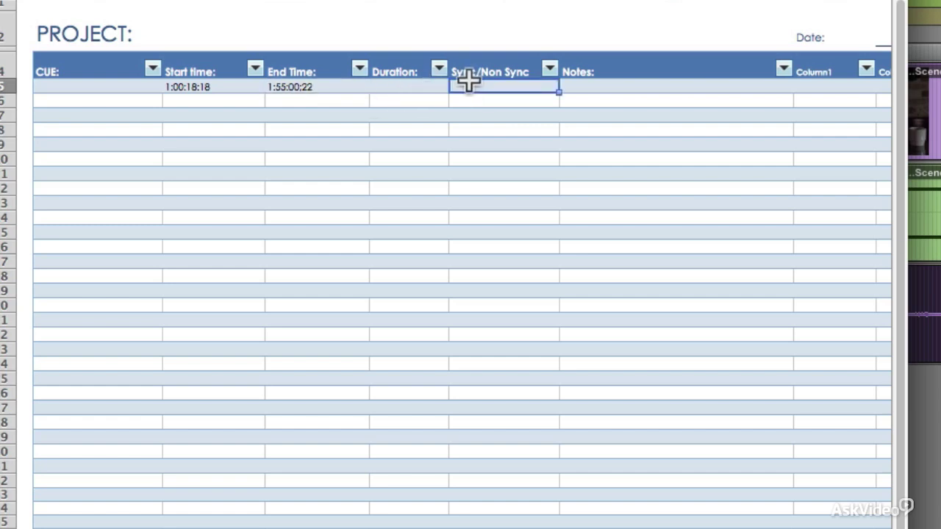
pyautogui.write('Sync')
pyautogui.click(611, 85)
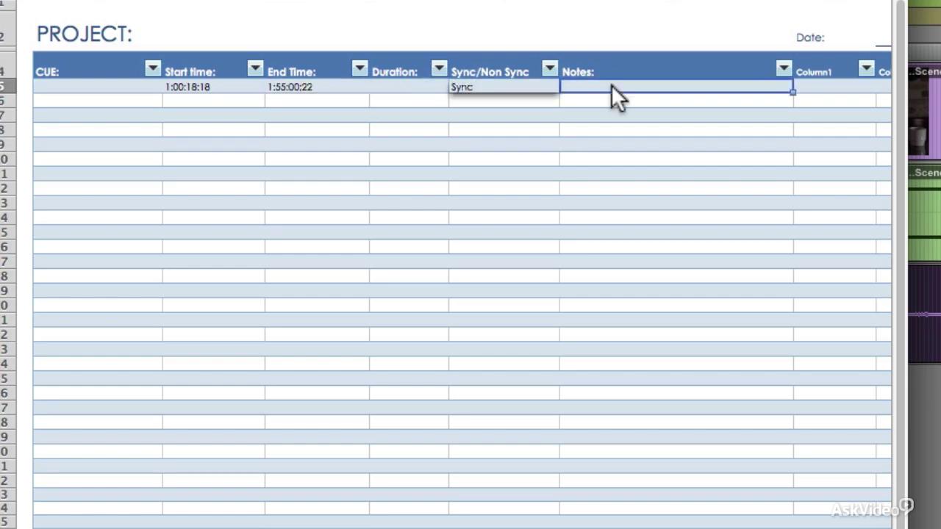
# Type the note "Loud comp sound-alternate takes?" in G5.
pyautogui.write('Loud c')
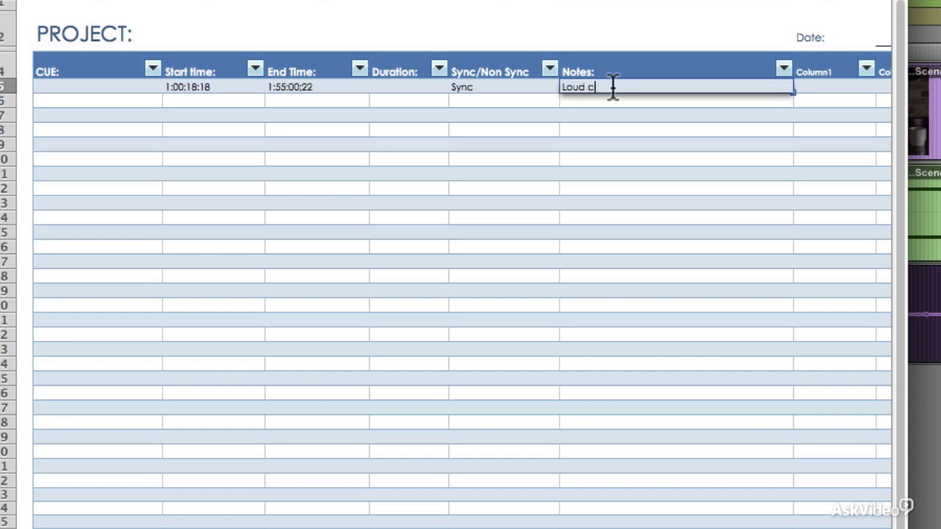
pyautogui.write('om sound-alterbn')
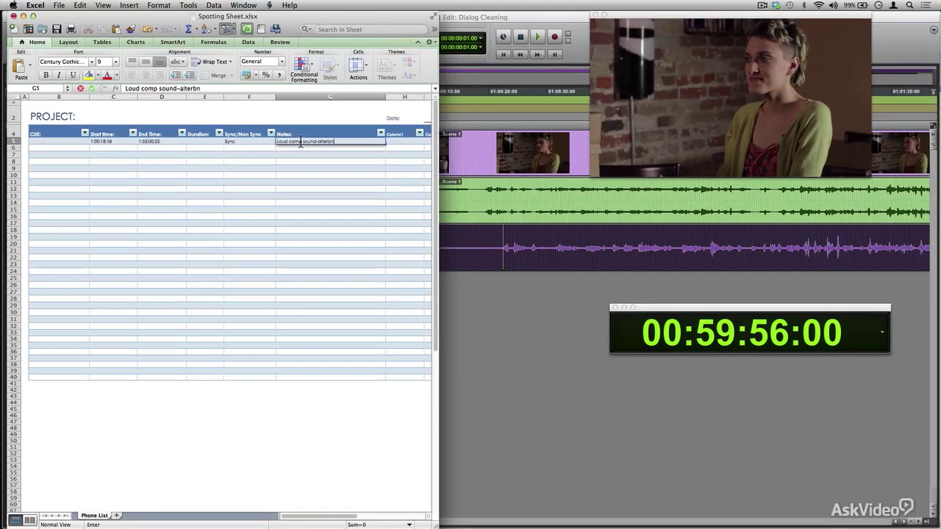
pyautogui.write('akes?')
pyautogui.click(343, 154)
pyautogui.click(339, 142)
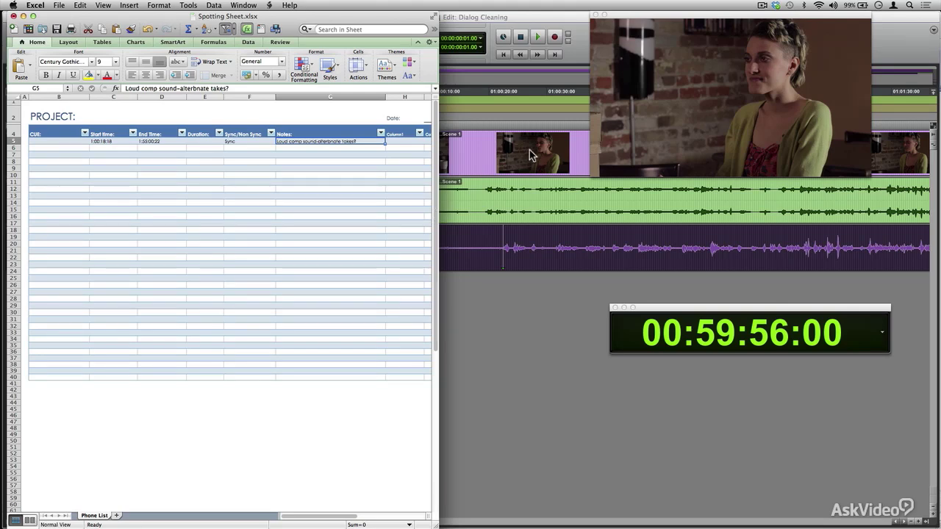
pyautogui.press('super+Tab')
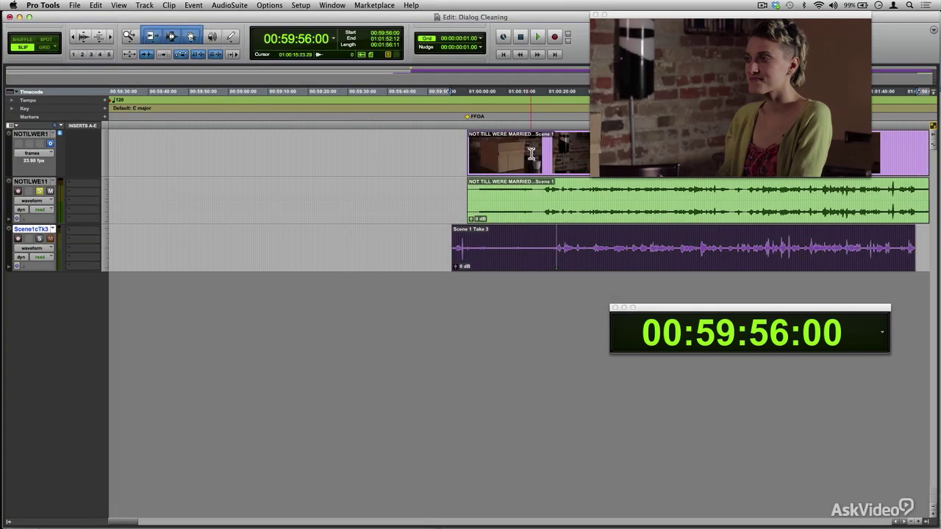
# Park the Pro Tools playhead at 01:00:24:13 on the dialogue track, then return to Excel.
pyautogui.click(566, 195)
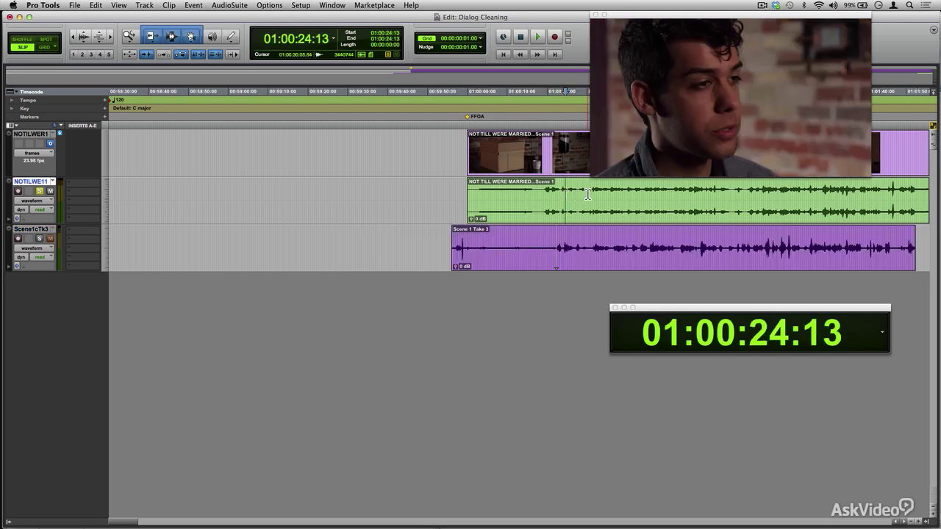
pyautogui.press('super+Tab')
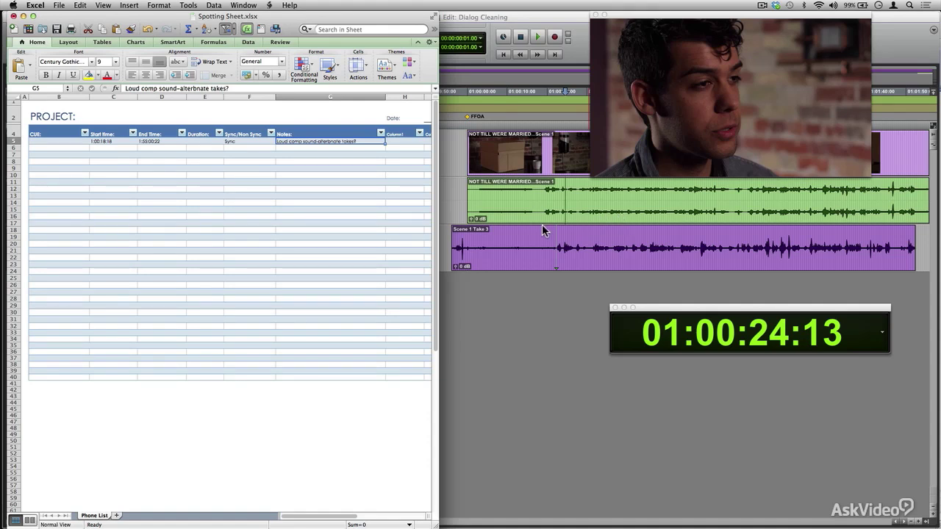
# Show the blank Word spotting sheet, then switch through Pro Tools to Cue Tracker's empty Untitled list.
pyautogui.press('super+Tab')
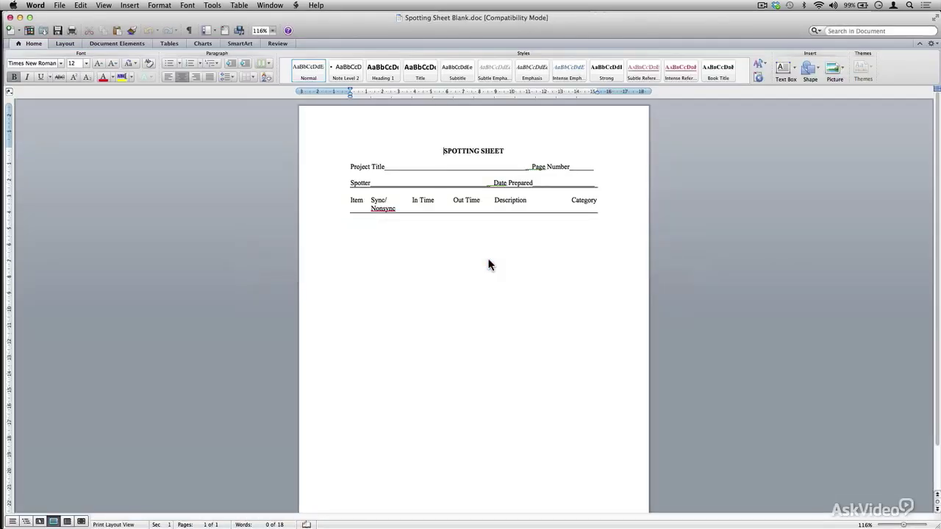
pyautogui.press('super+Tab')
pyautogui.press('super+Tab')
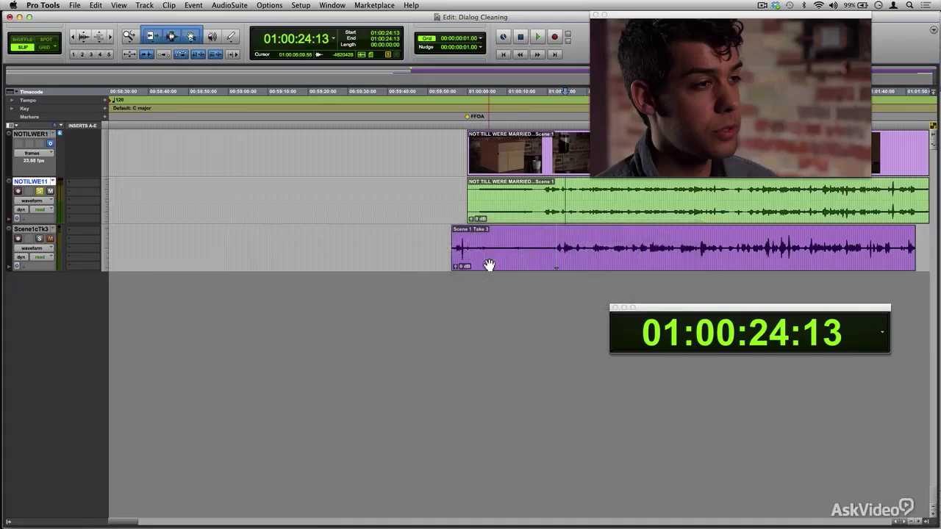
pyautogui.press('super+Tab')
pyautogui.press('Tab')
pyautogui.press('Tab')
pyautogui.press('Tab')
pyautogui.press('Tab')
pyautogui.press('Tab')
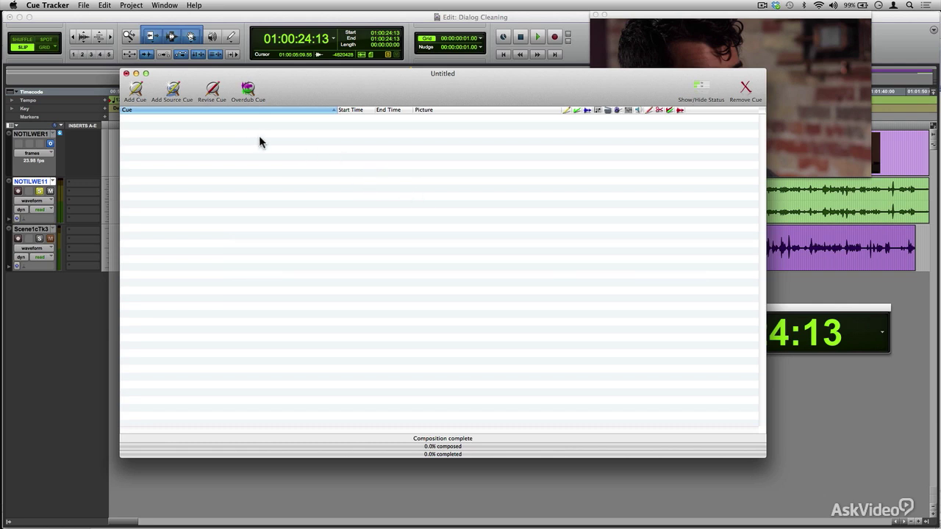
# Add seven cues, 1m1 through 1m7, to the Cue Tracker list.
pyautogui.click(140, 94)
pyautogui.click(140, 94)
pyautogui.click(140, 94)
pyautogui.click(140, 94)
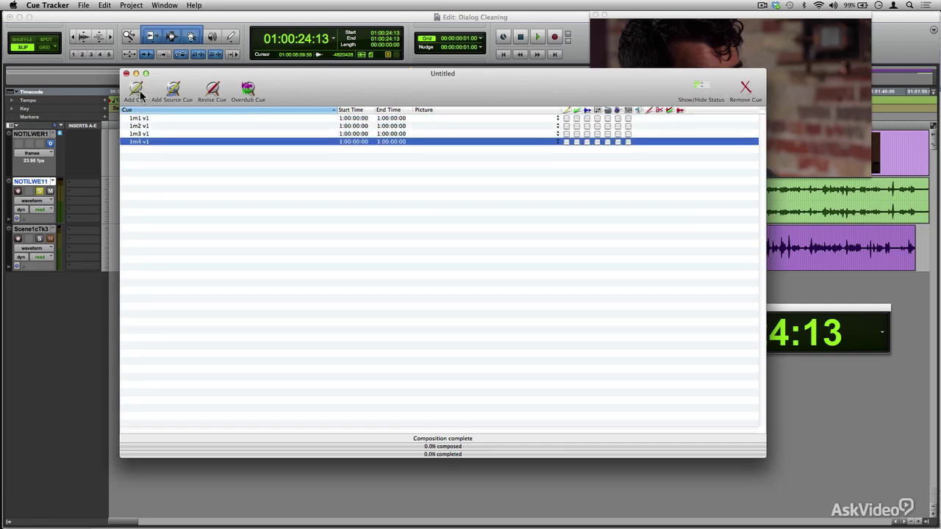
pyautogui.click(140, 94)
pyautogui.click(140, 94)
pyautogui.click(139, 94)
# Give cue 1m1 a start timecode of 1:00:18:18 and the title 'new'.
pyautogui.click(214, 118)
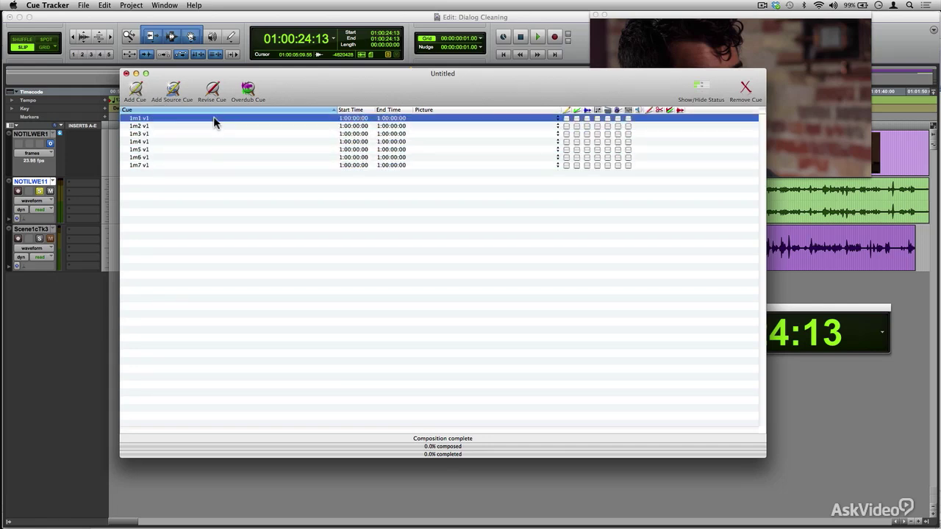
pyautogui.doubleClick(213, 119)
pyautogui.moveTo(323, 201); pyautogui.dragTo(388, 190)
pyautogui.click(400, 238)
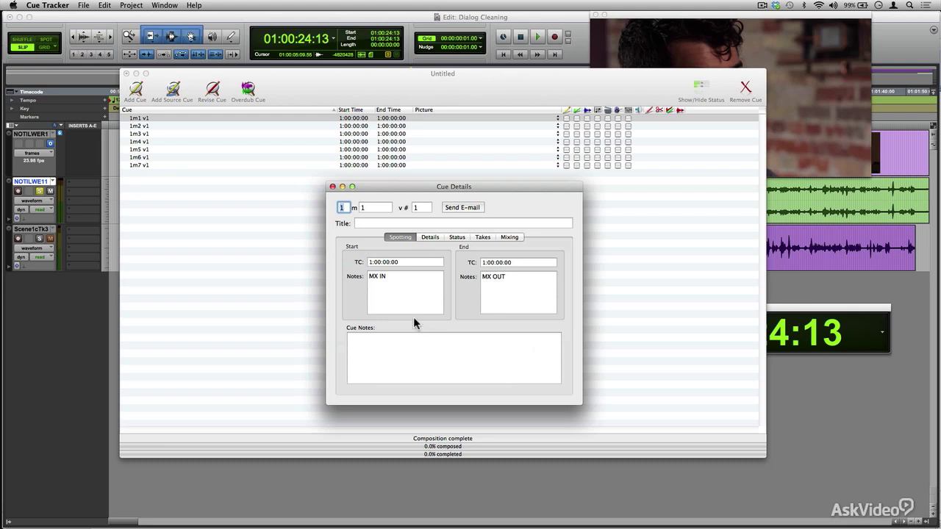
pyautogui.click(411, 263)
pyautogui.moveTo(410, 261); pyautogui.dragTo(364, 262)
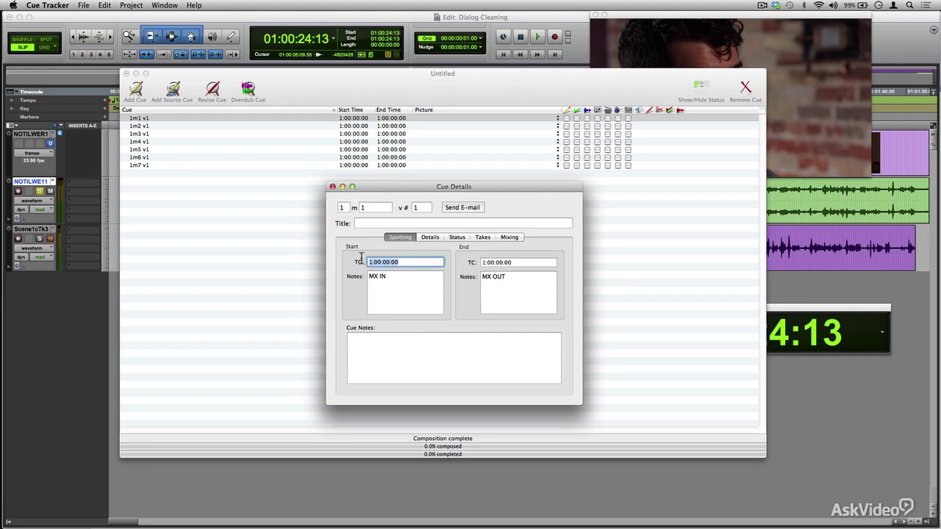
pyautogui.write('1:00:18:18')
pyautogui.click(382, 224)
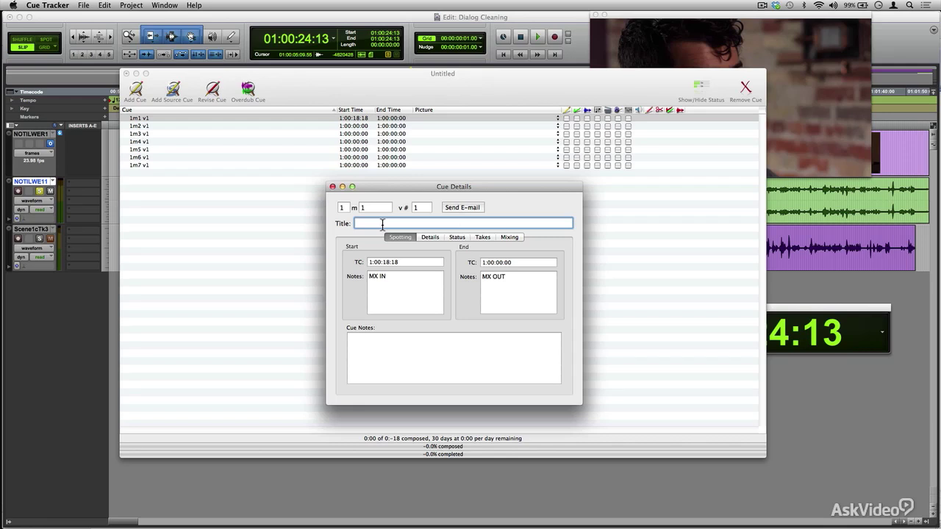
pyautogui.write('new')
# Review cue 1m1's Details, Status and Takes pages, ending on the Status checklist.
pyautogui.click(424, 238)
pyautogui.click(458, 237)
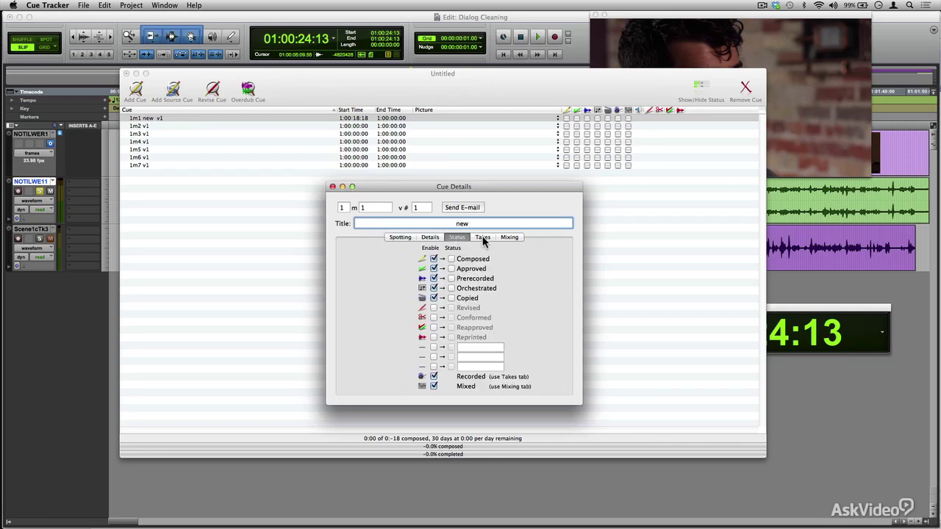
pyautogui.click(483, 239)
pyautogui.click(456, 238)
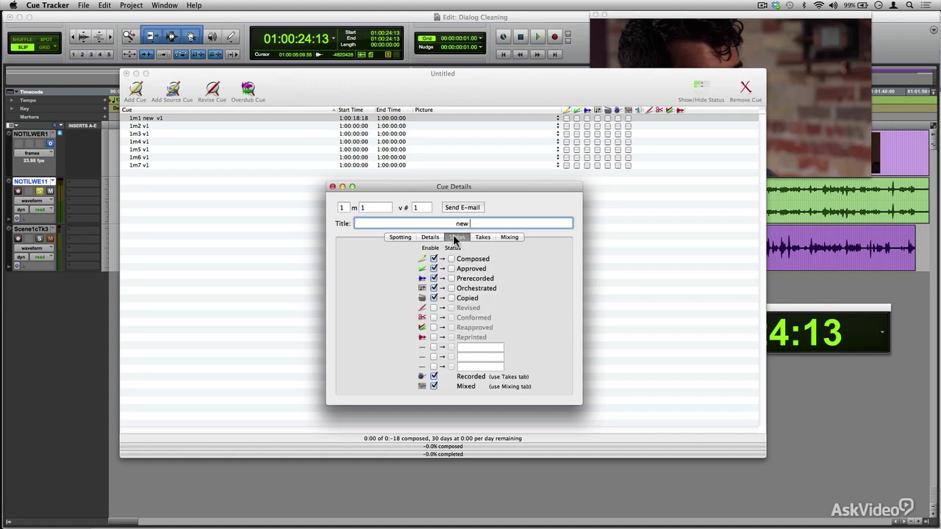